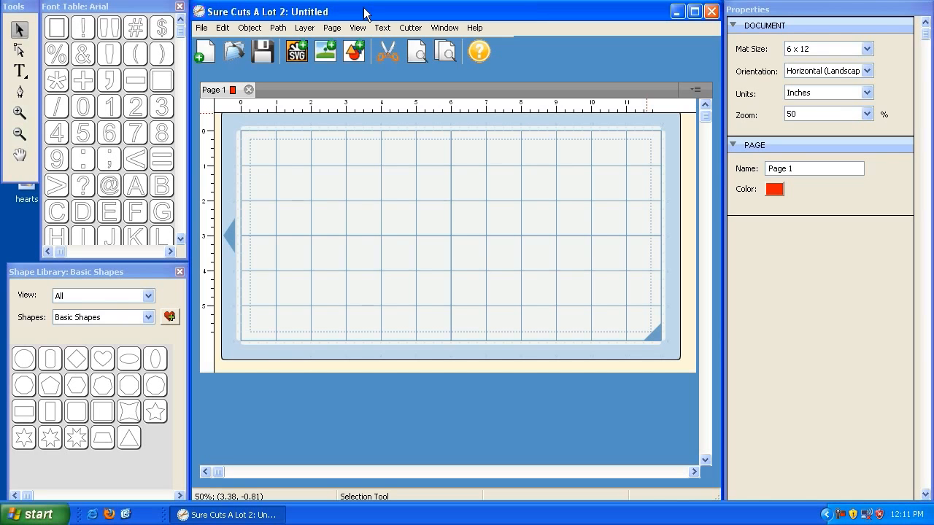
Review the general preferences, including the option to disable QuickTime for importing images
left_click(222, 27)
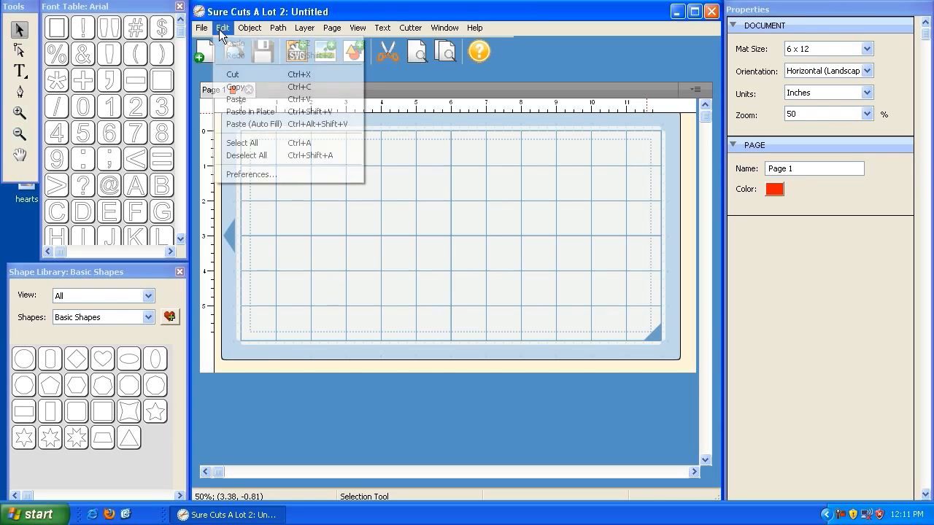
left_click(248, 174)
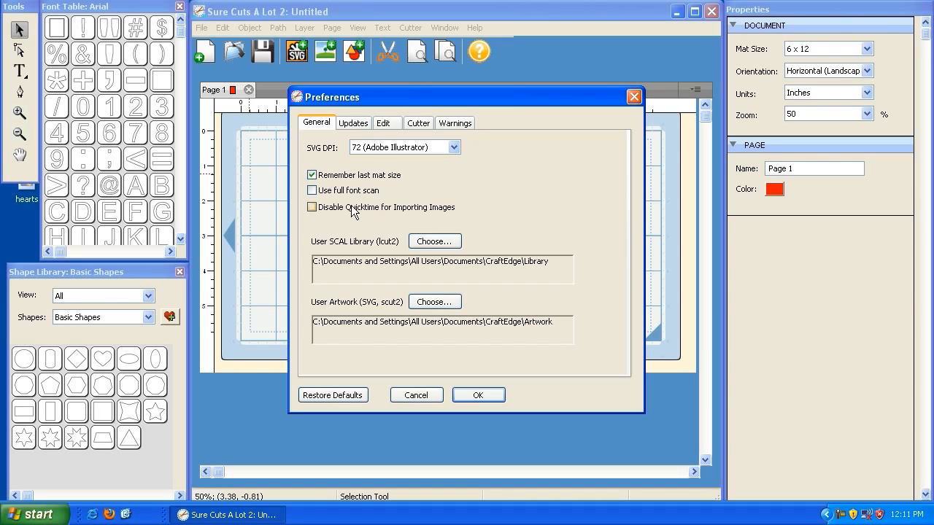
left_click(474, 395)
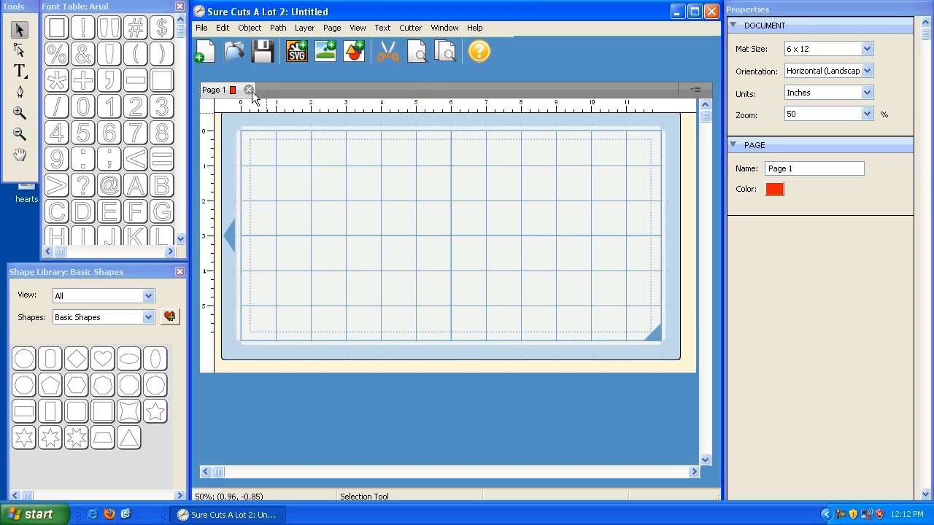
Start an image autotrace and load the baseball image from the desktop
left_click(199, 27)
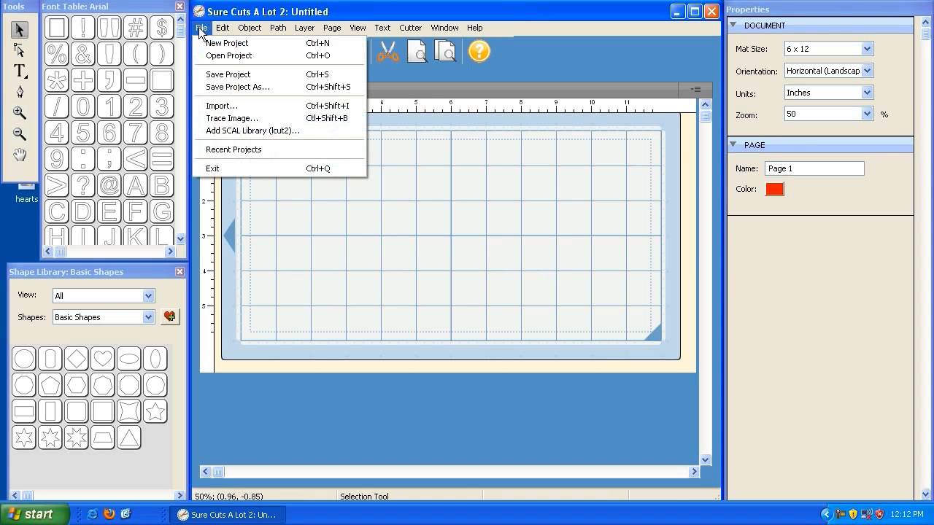
left_click(261, 10)
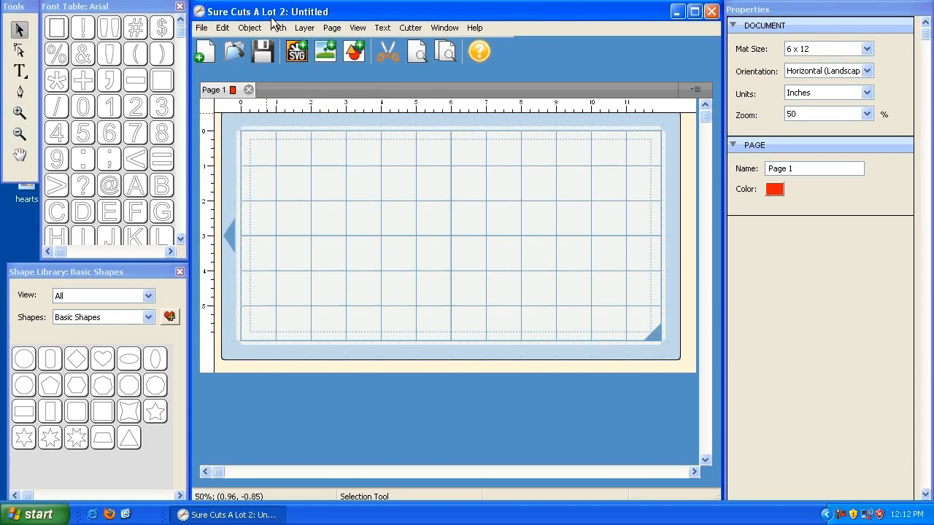
left_click(325, 52)
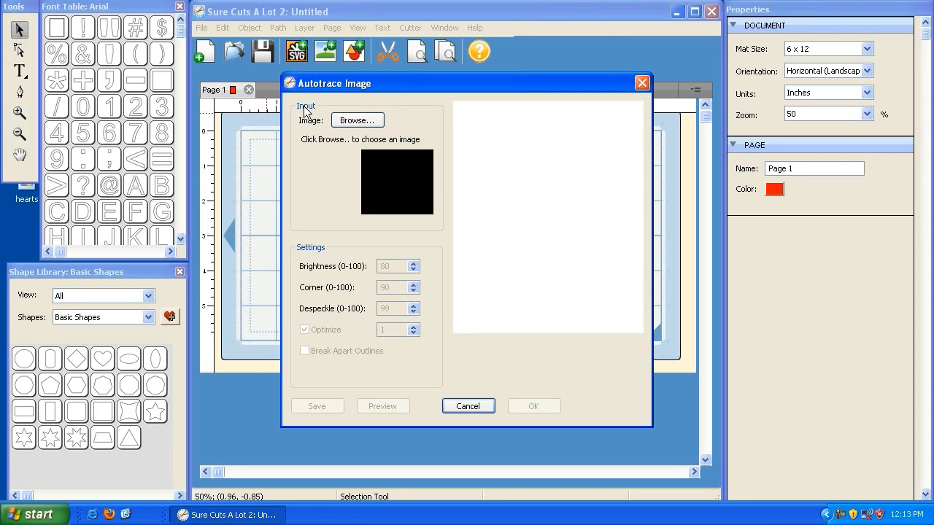
left_click(357, 121)
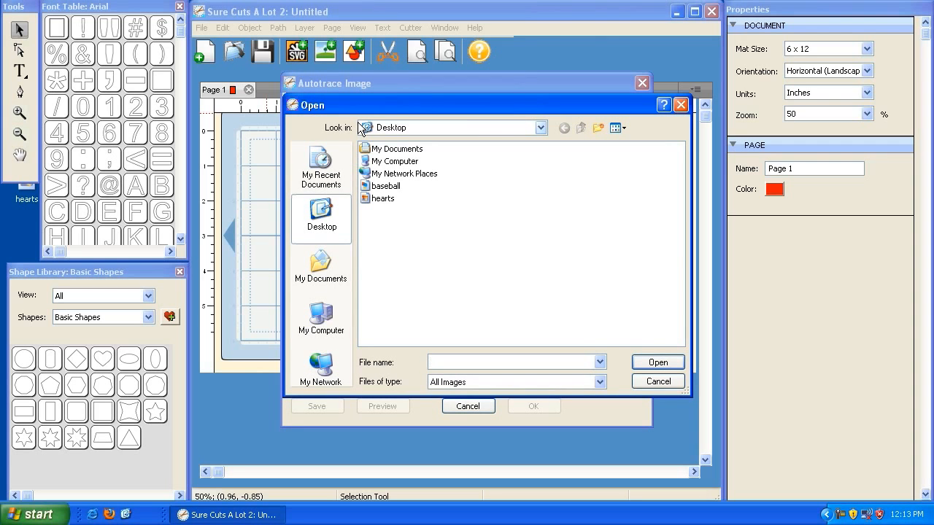
left_click(383, 187)
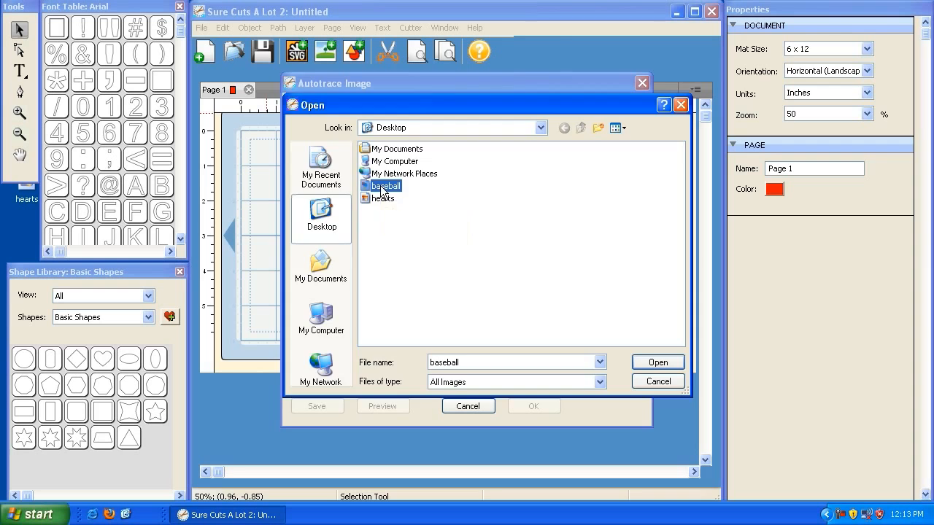
double_click(385, 188)
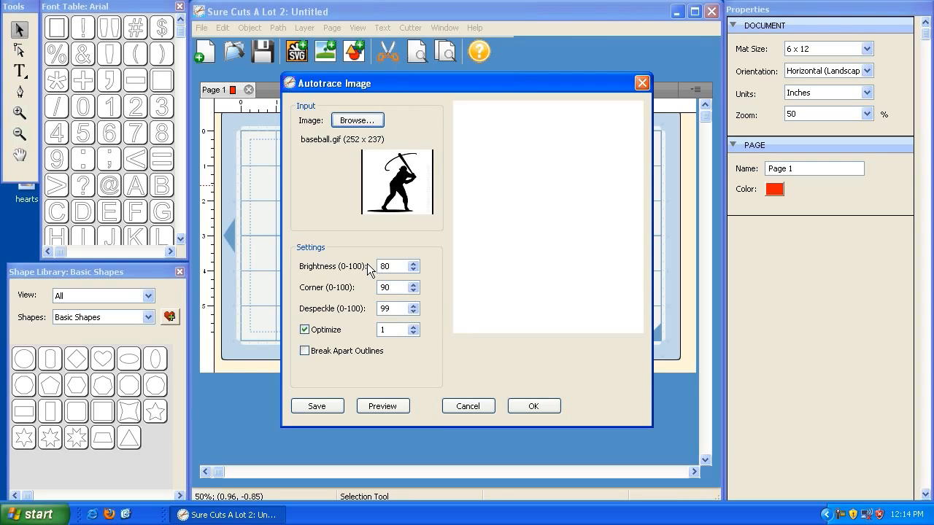
Set the trace brightness to 50 and preview the baseball outline
left_click_drag(392, 267, 336, 267)
left_click(398, 265)
double_click(385, 266)
type("100")
left_click(387, 407)
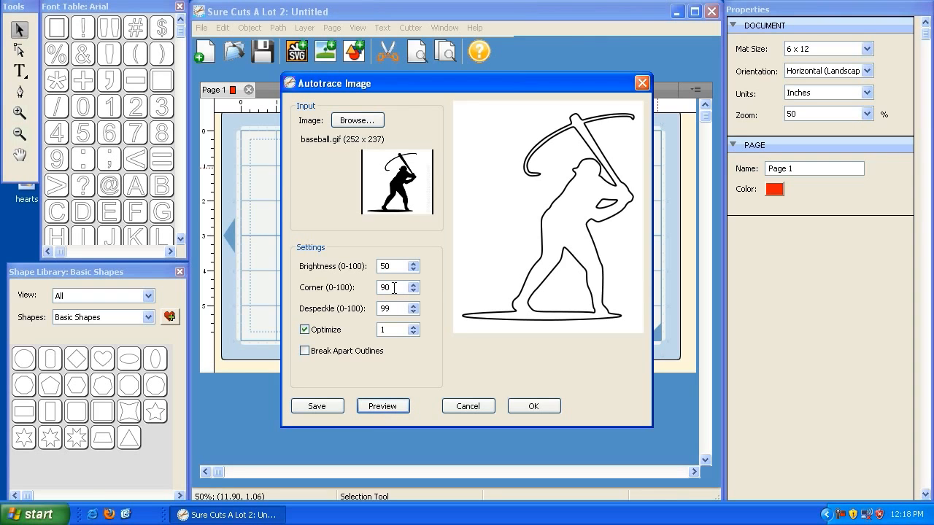
left_click(389, 409)
Set the trace's Corner value to 10 and preview the outline
left_click(406, 287)
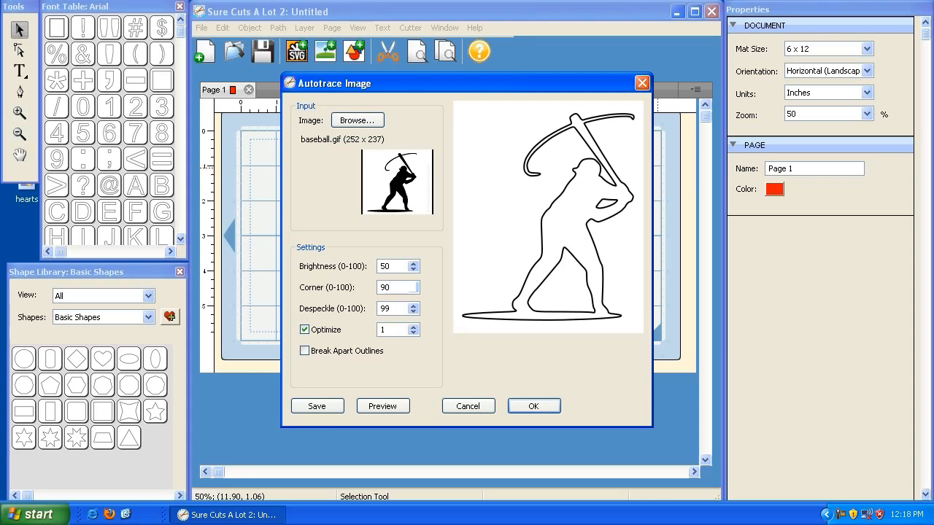
key("BackSpace")
key("BackSpace")
type("10")
left_click(394, 408)
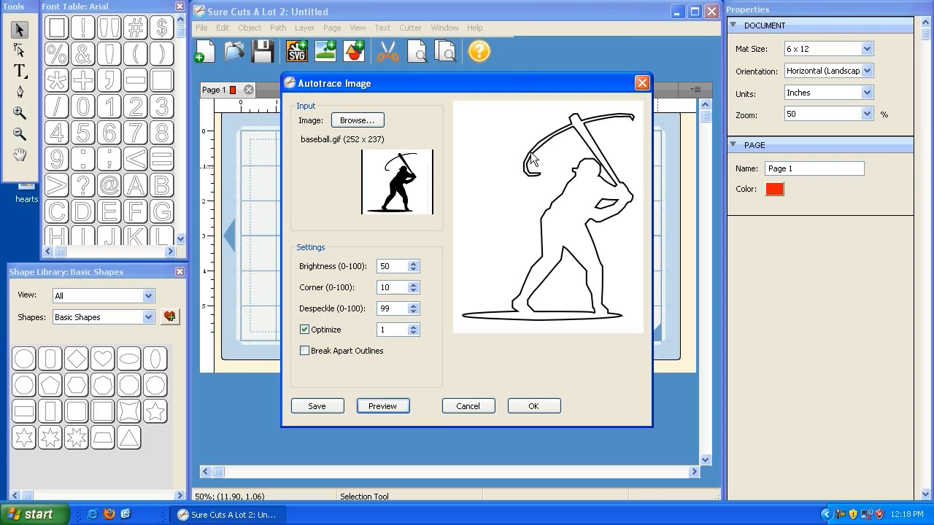
Set the trace's Corner value back to 90 and preview the outline
double_click(387, 288)
type("90")
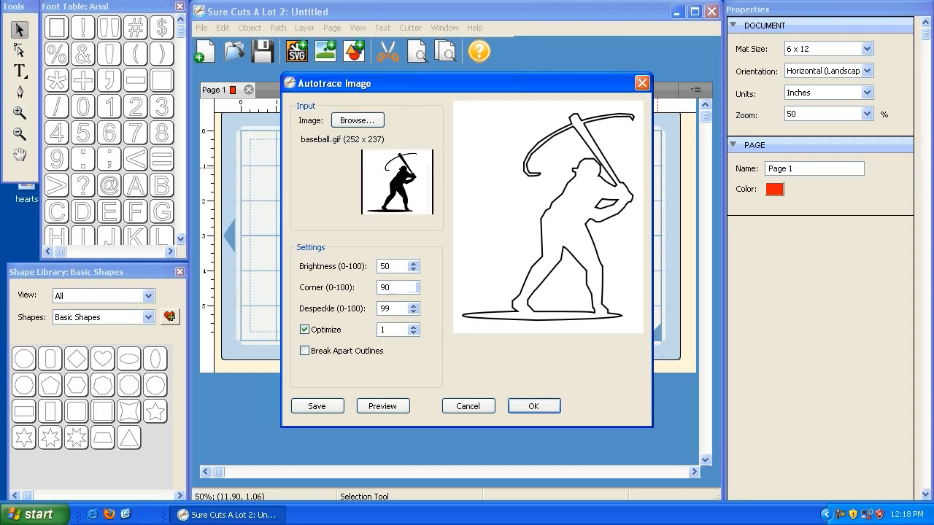
left_click(382, 406)
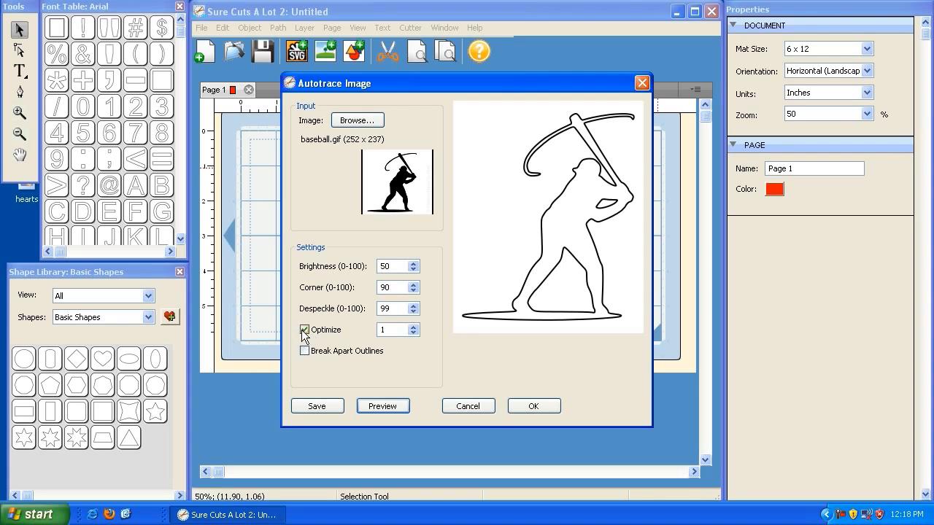
Set the Optimize value to 0 and place the traced batter on the mat
double_click(389, 332)
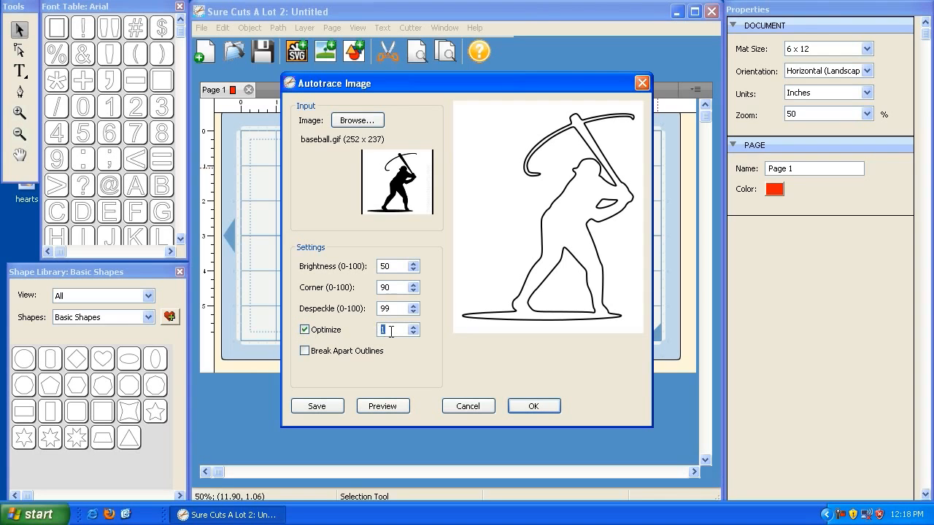
left_click(535, 407)
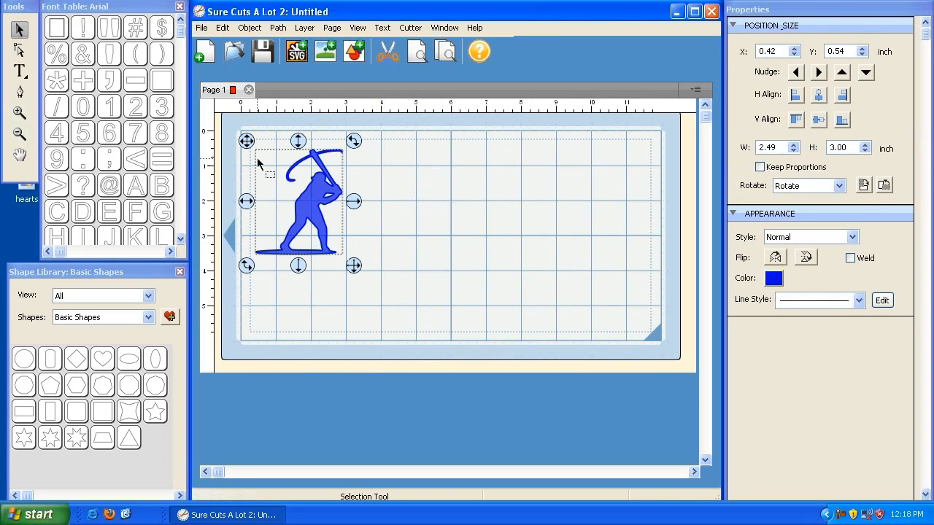
Ungroup the traced batter and enlarge it to about 4.11 by 4.96 inches, positioned at about X 1.02, Y 0.58
left_click_drag(248, 142, 269, 143)
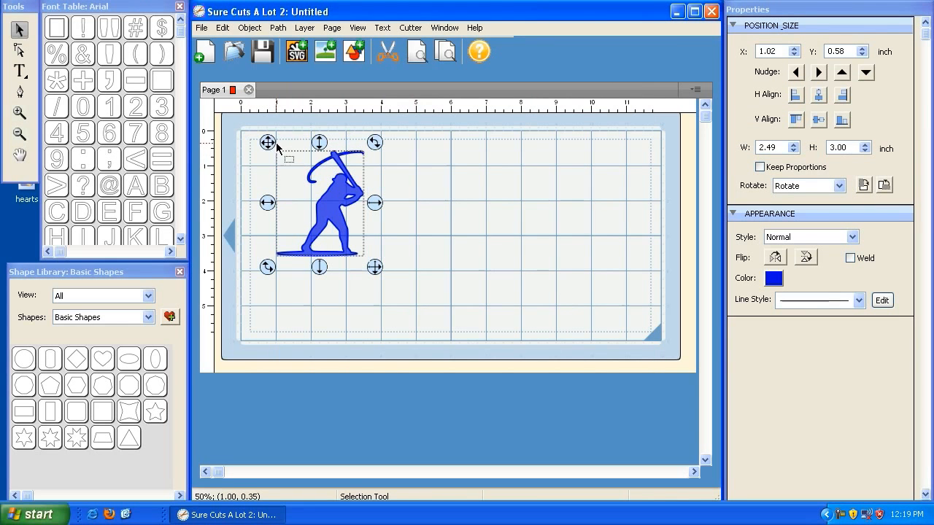
left_click(255, 32)
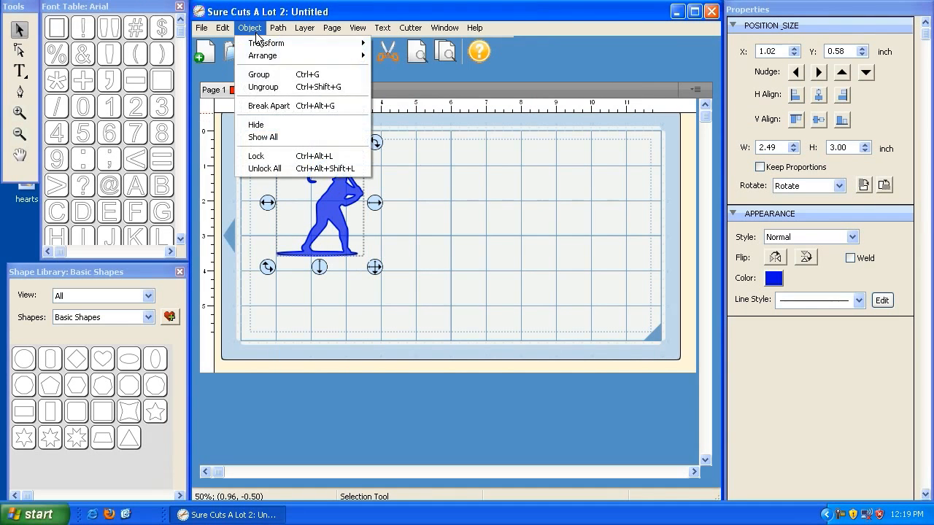
left_click(267, 89)
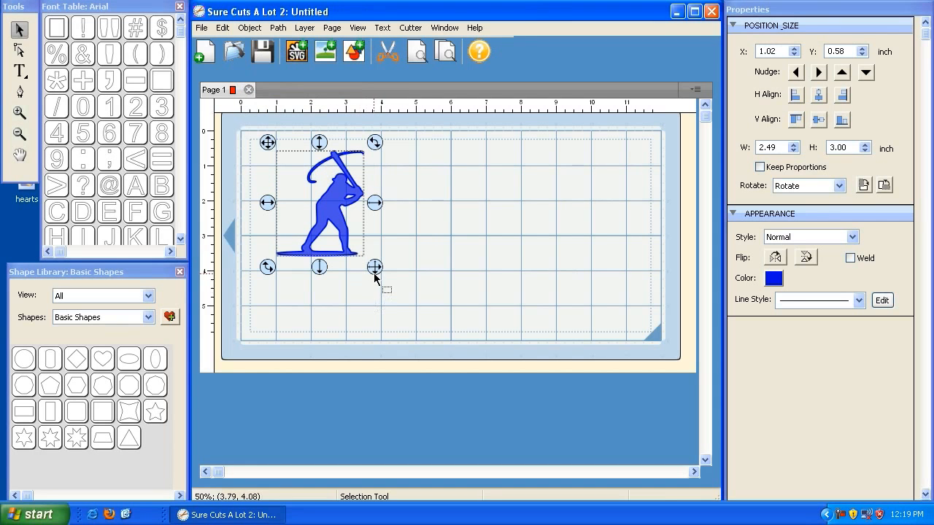
left_click_drag(374, 270, 429, 319)
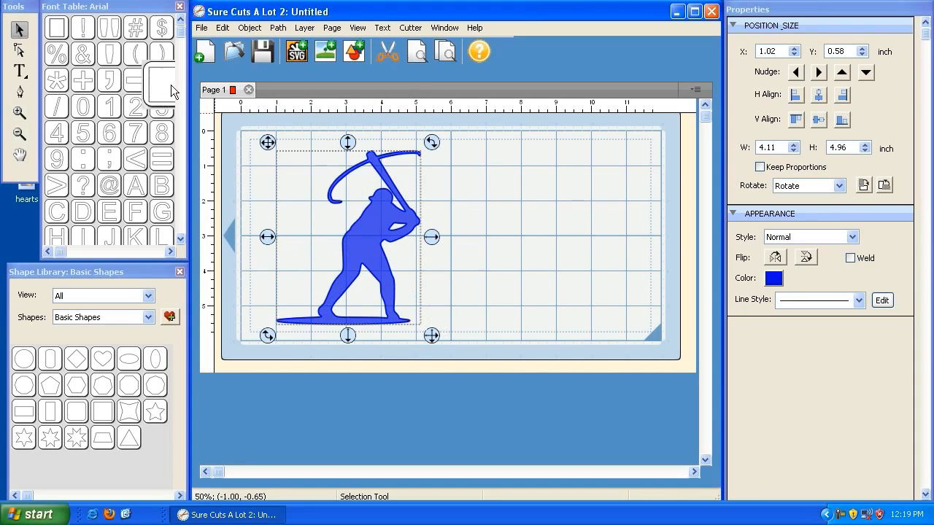
Examine the enlarged batter's edit points with the Shape tool, then deselect the figure
left_click(19, 57)
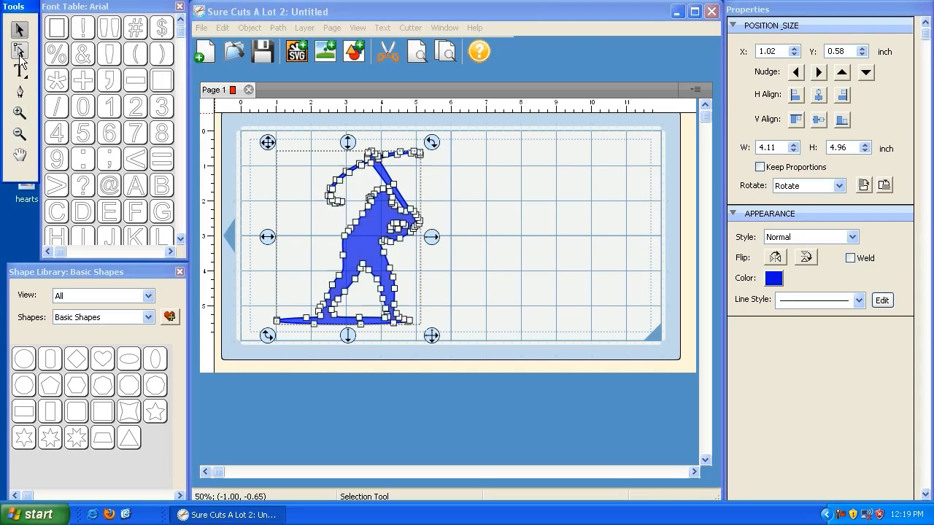
left_click(372, 246)
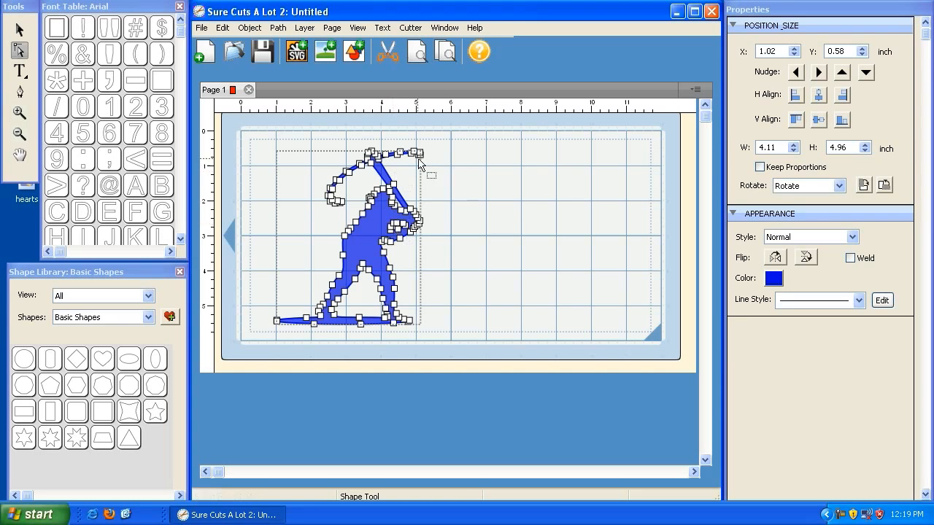
left_click(501, 192)
Open a second image autotrace and load the same baseball image from the desktop
left_click(325, 53)
left_click(353, 123)
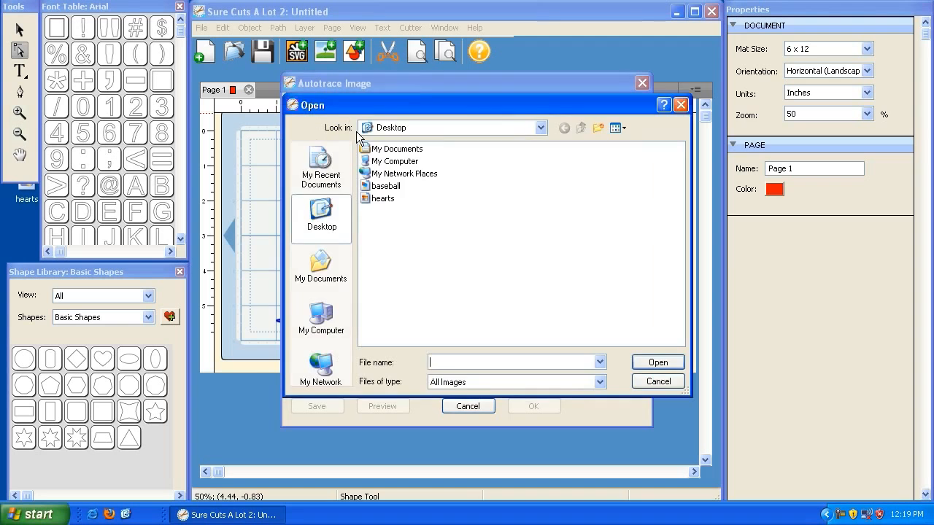
left_click(383, 188)
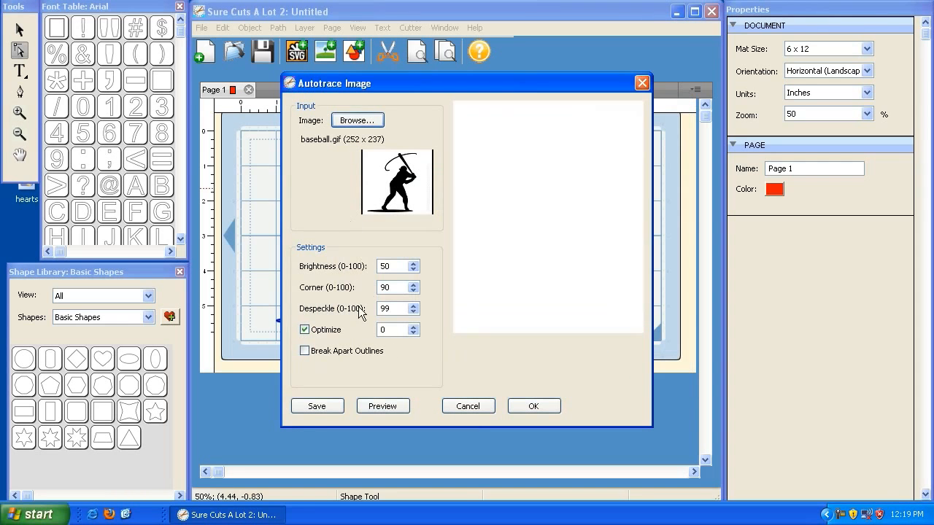
Set the second trace's Optimize value to 100, preview it and add it to the mat
left_click(380, 330)
type("100")
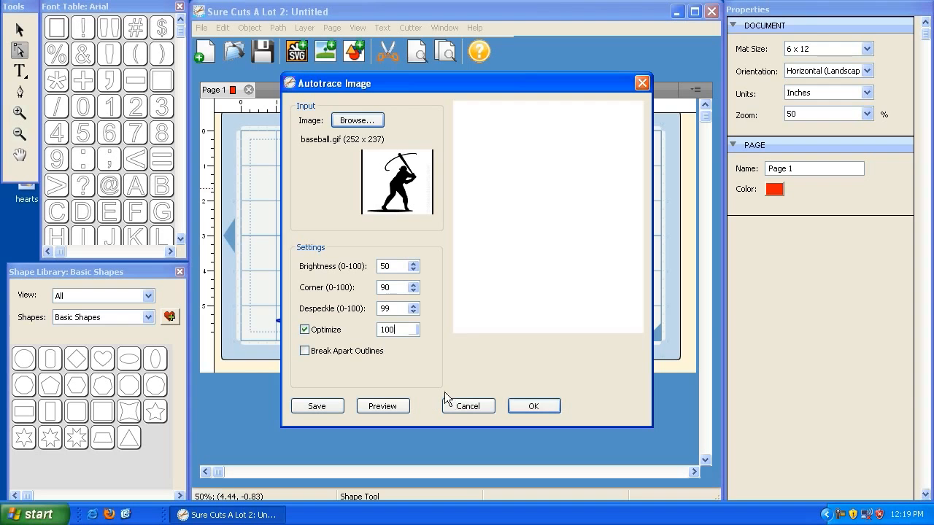
left_click(389, 407)
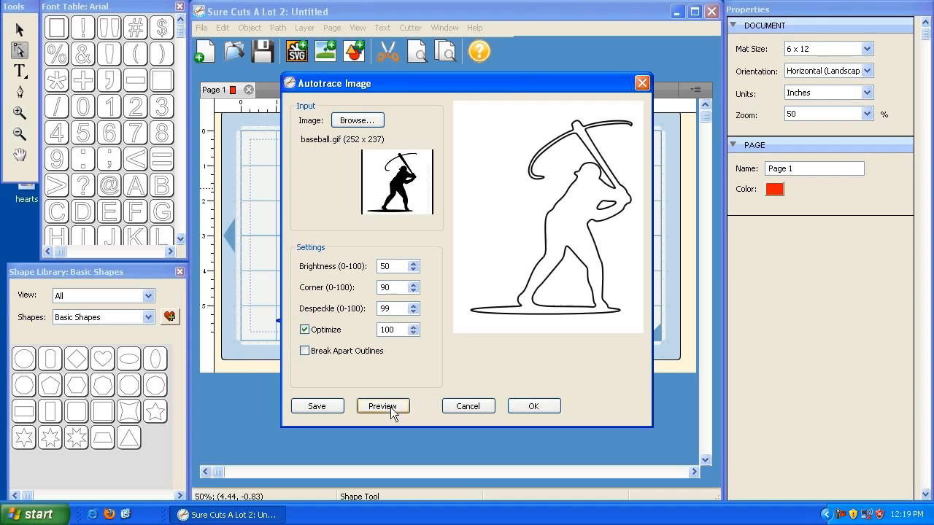
left_click(535, 407)
Separate the two batters, moving the dark blue one to about X 6.69, Y 0.67 and the cyan one to about X 1.60, Y 0.65
left_click(307, 197)
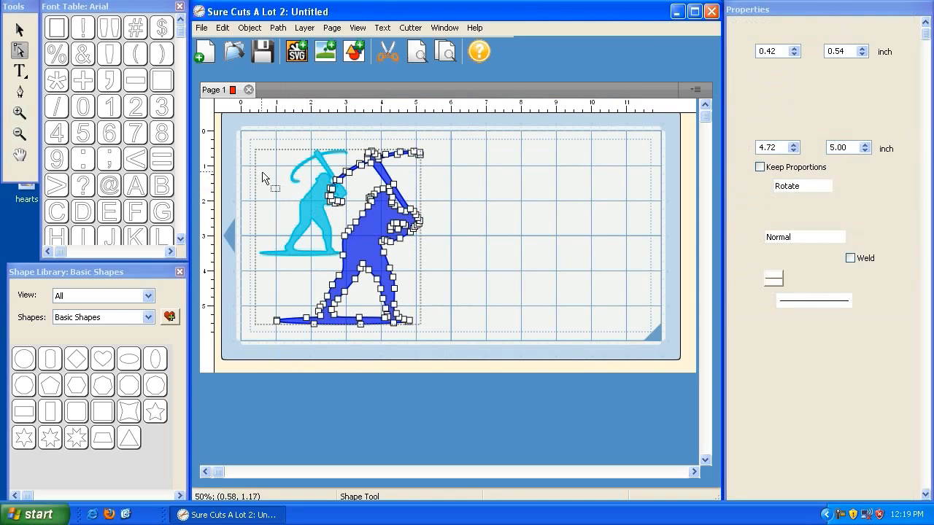
left_click(20, 29)
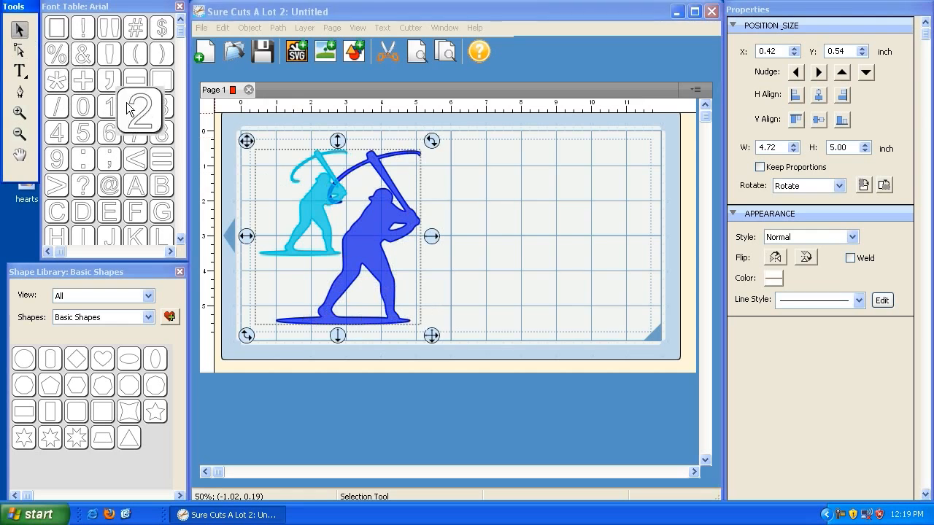
left_click_drag(246, 142, 290, 139)
left_click(510, 225)
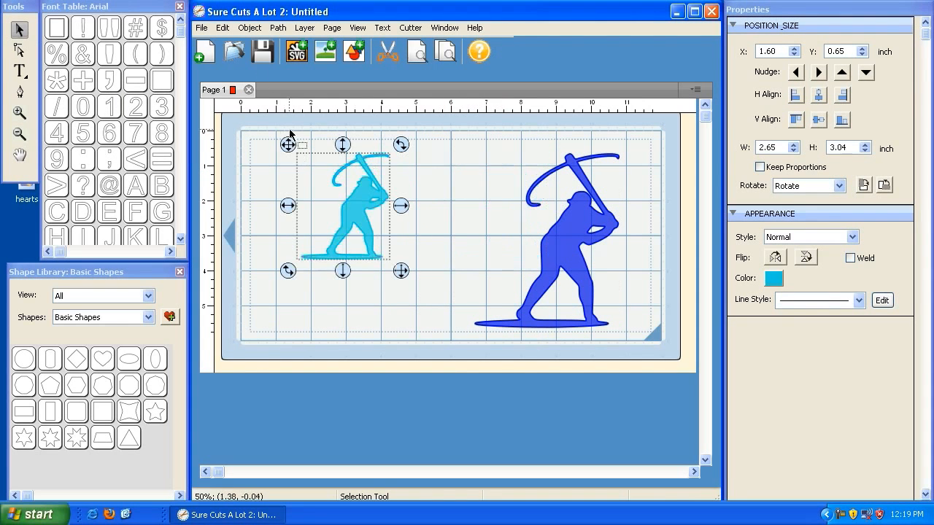
Ungroup the cyan batter and enlarge it to about 4.22 by 4.84 inches
left_click(249, 27)
left_click(264, 86)
left_click_drag(407, 271, 450, 327)
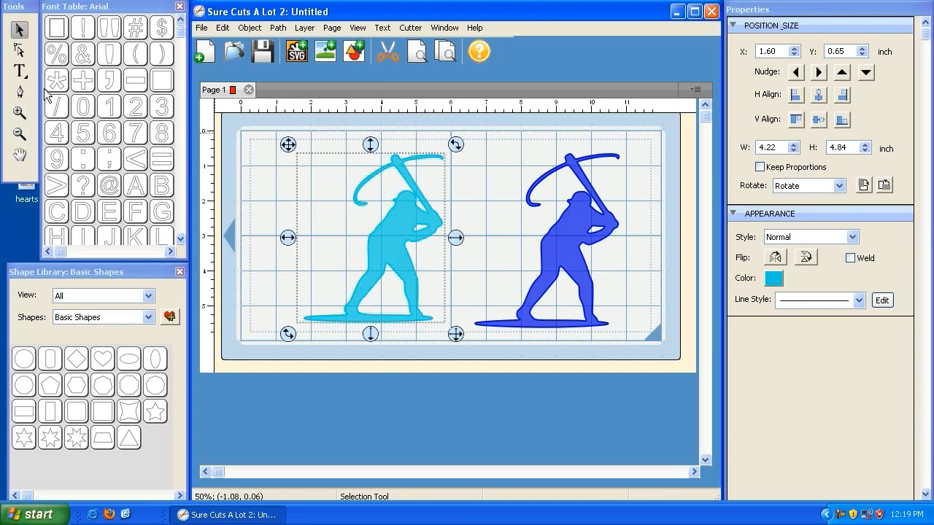
Compare the edit points of the cyan and dark blue batters using the Shape tool
left_click(20, 51)
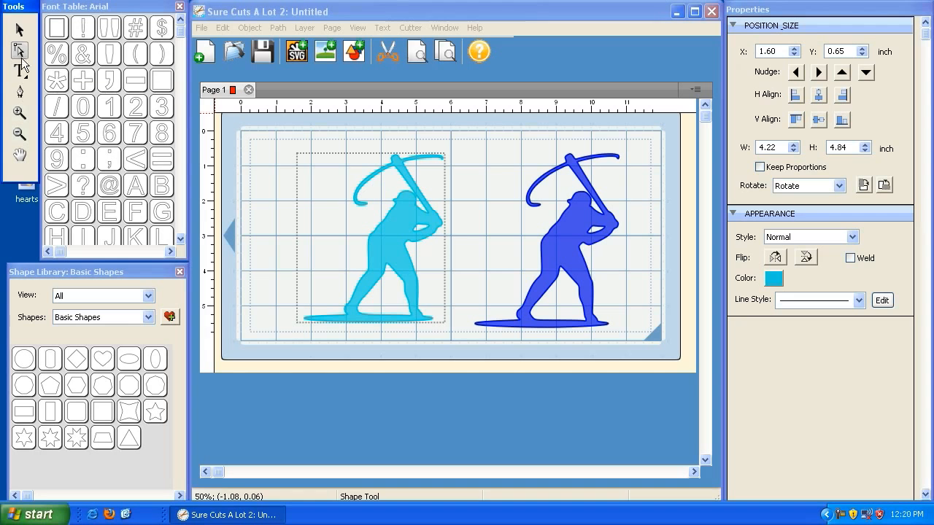
left_click(397, 227)
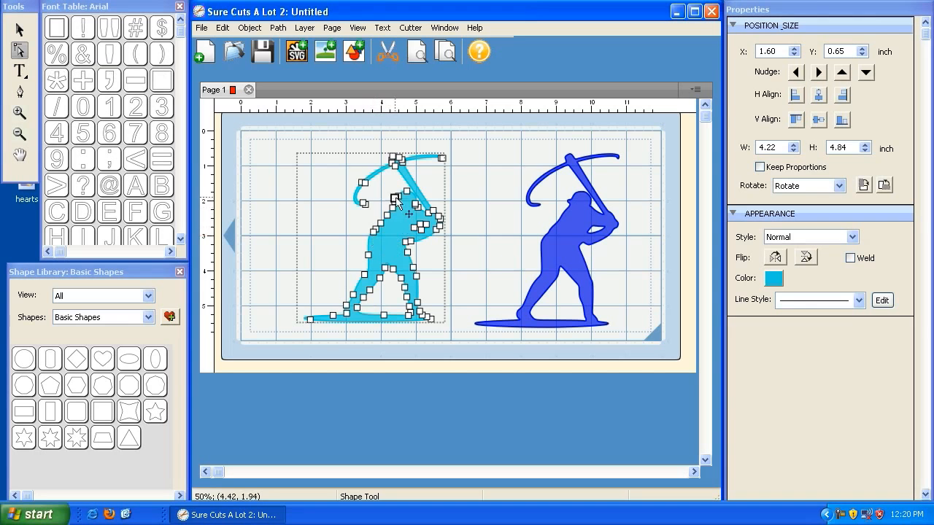
left_click(574, 234)
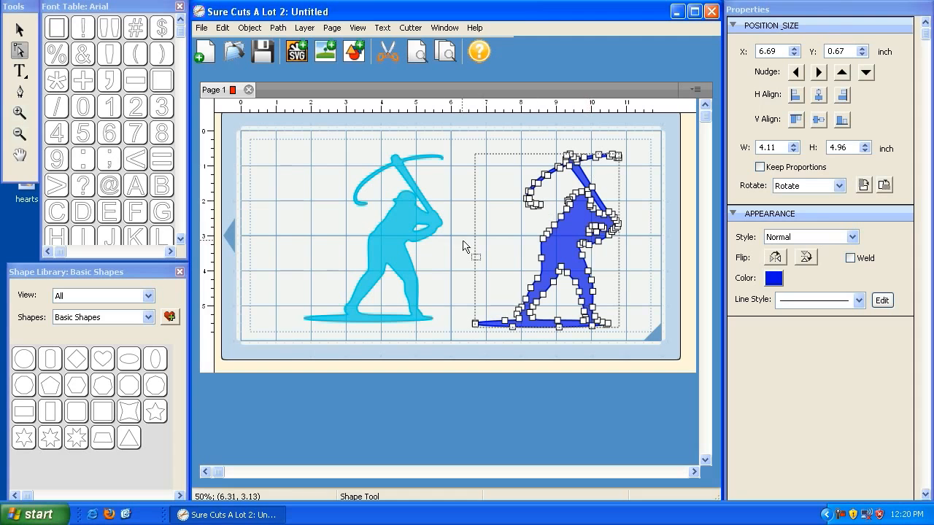
left_click(397, 232)
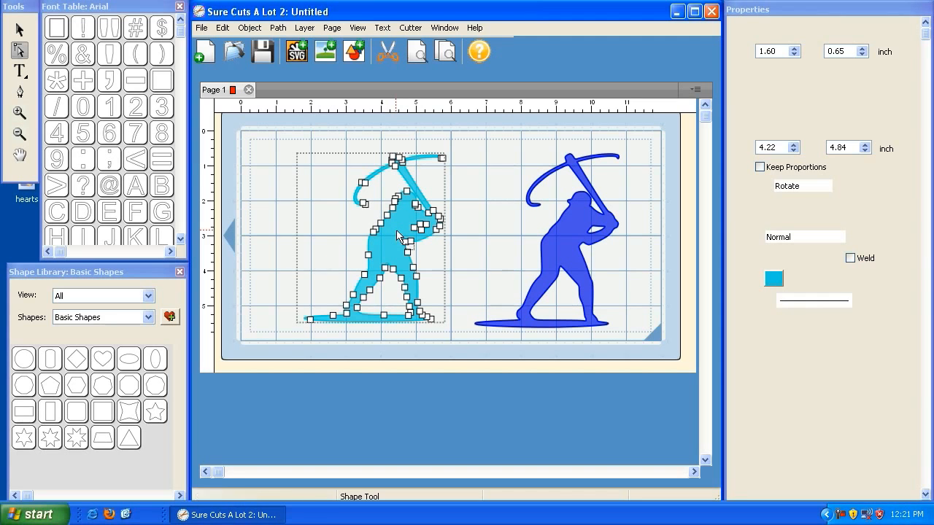
left_click(447, 141)
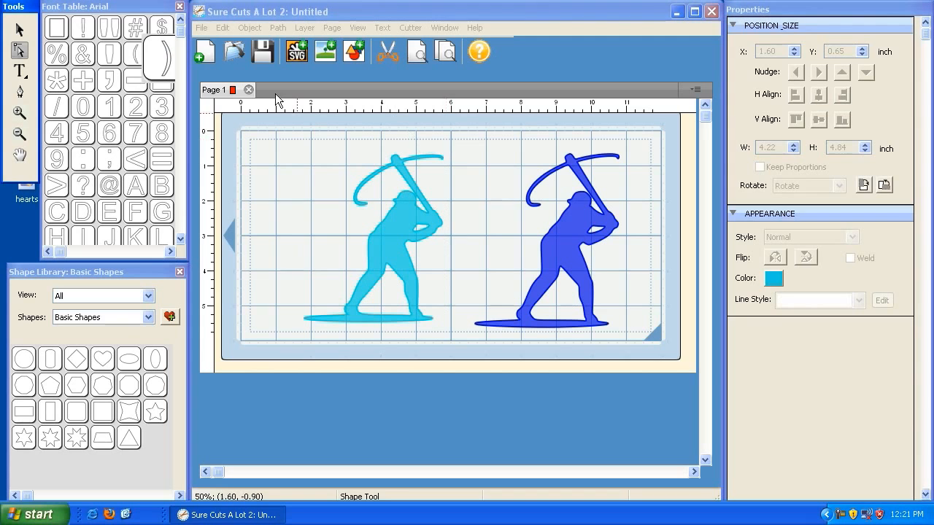
Delete the cyan batter and the dark blue batter from the mat
left_click(17, 29)
left_click(400, 229)
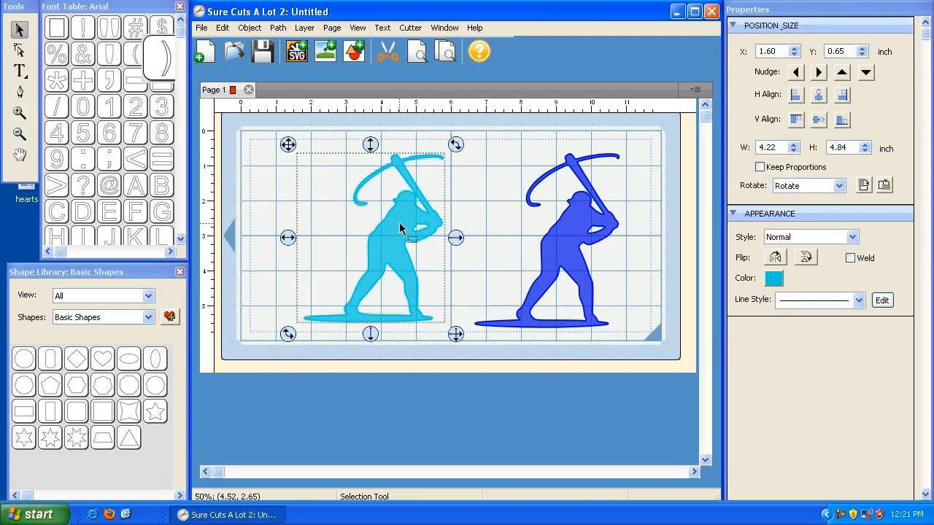
key("Delete")
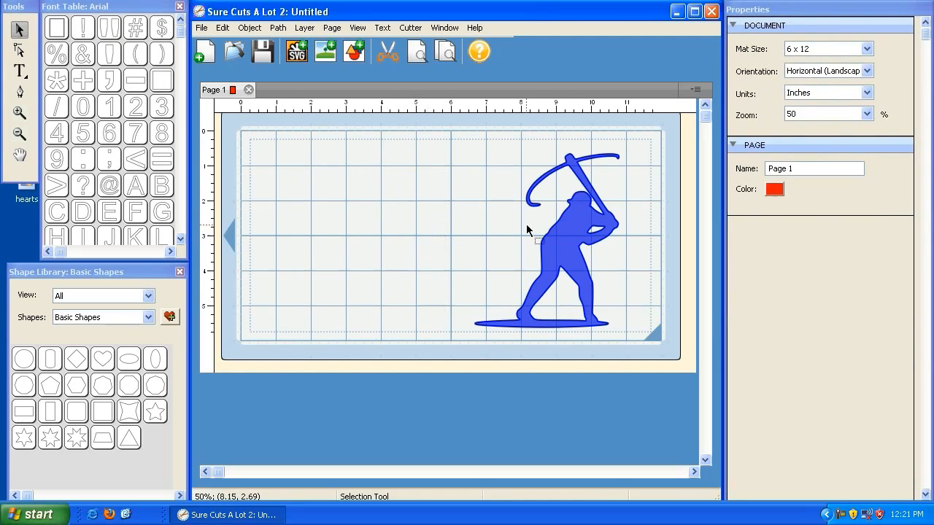
left_click(577, 243)
key("Delete")
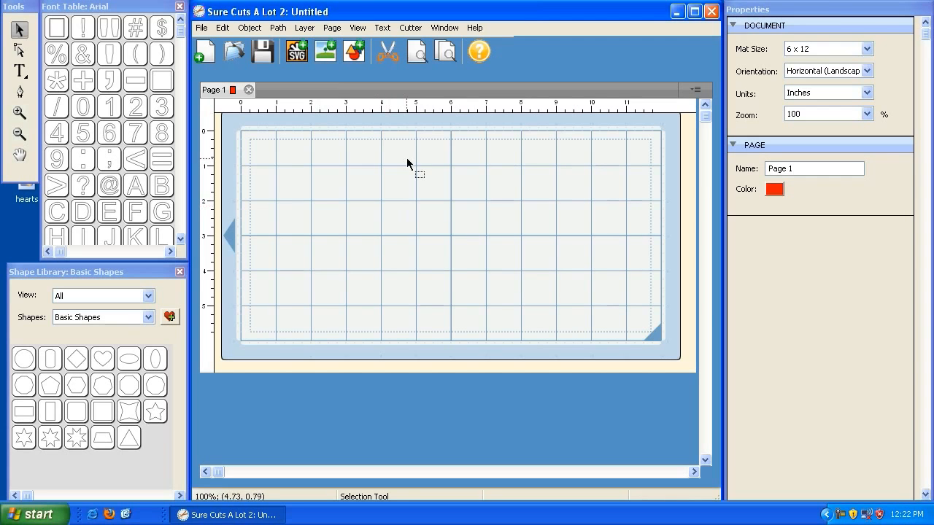
Start a new autotrace of the hearts image from the Desktop and preview it with the existing settings
left_click(327, 58)
left_click(358, 122)
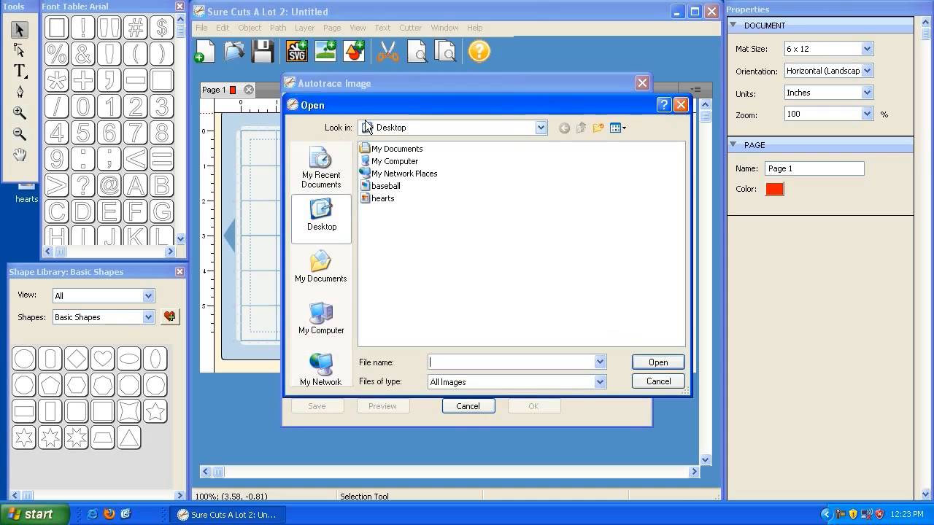
double_click(380, 198)
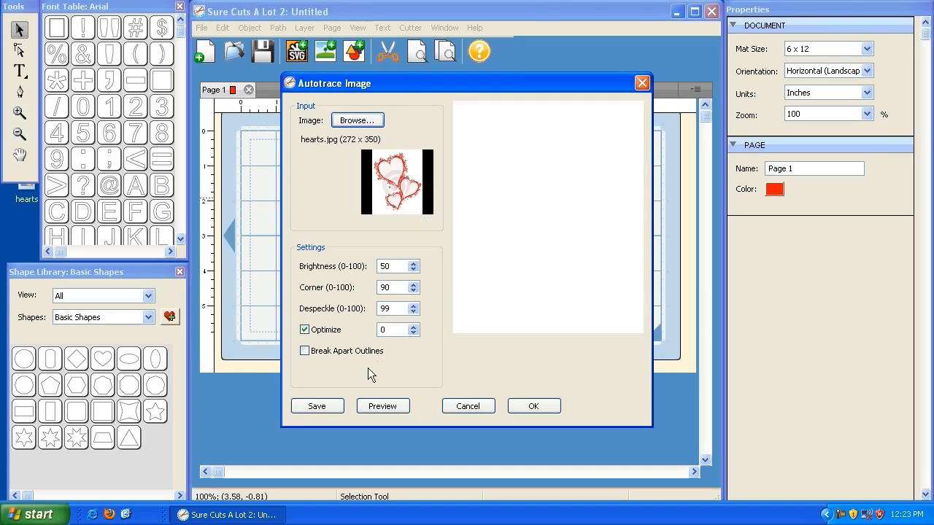
left_click(386, 407)
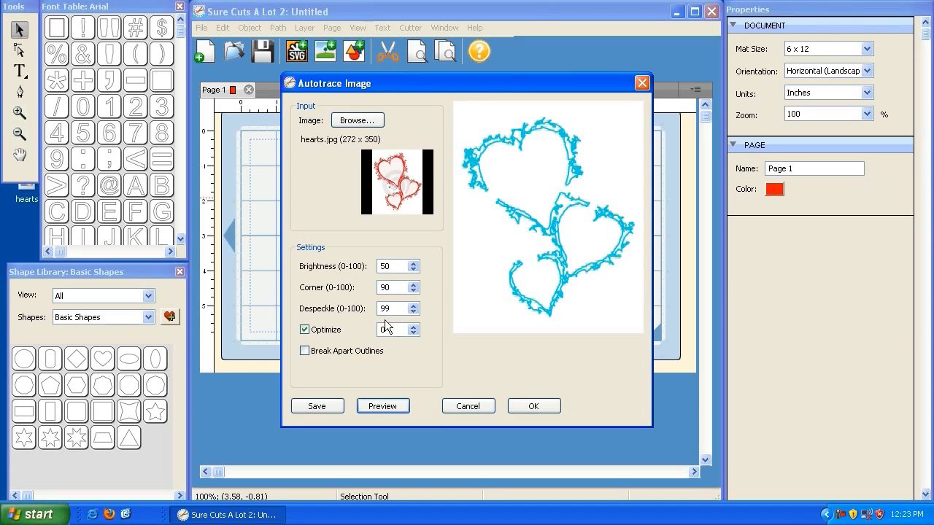
Set the hearts trace's Despeckle value to 1, preview it and add it to the mat
left_click_drag(397, 308, 369, 308)
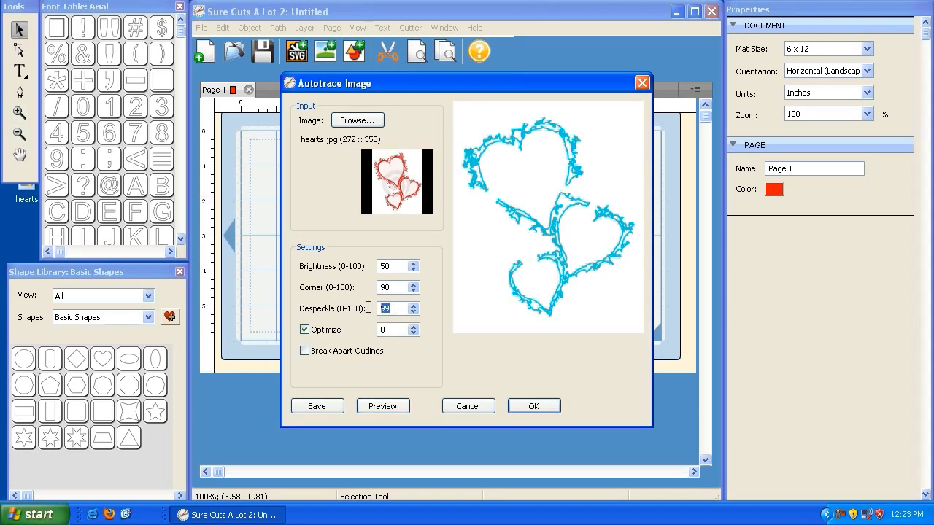
type("1")
left_click(376, 407)
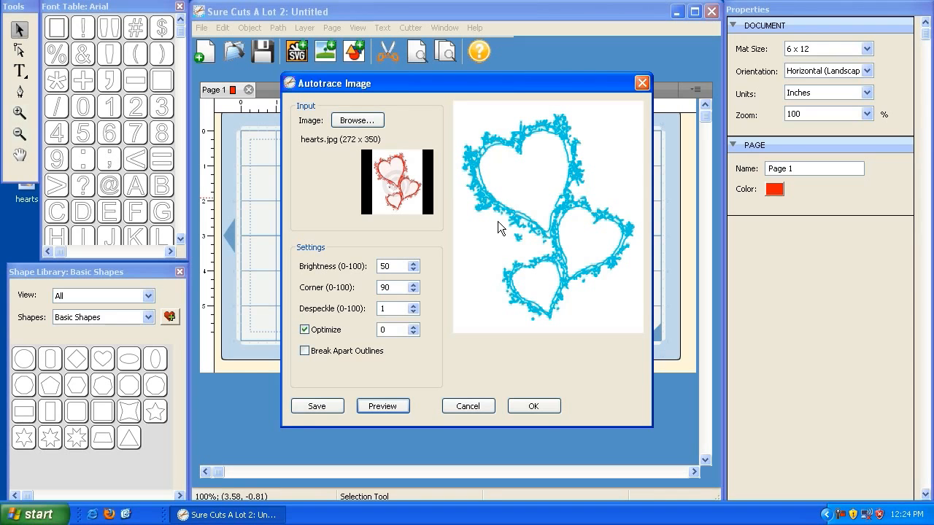
left_click(537, 407)
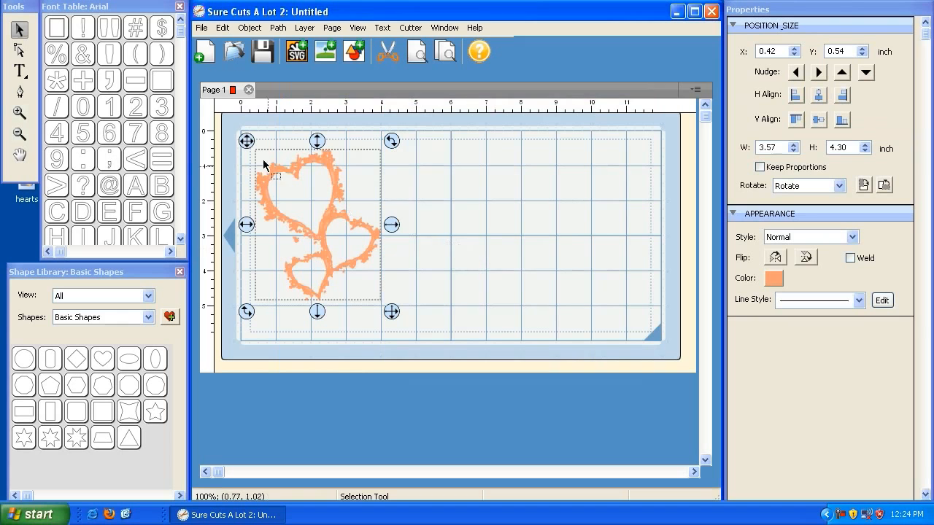
Ungroup the traced hearts and pull one edit point near the middle heart down and outward using the Shape tool
left_click(249, 28)
left_click(262, 87)
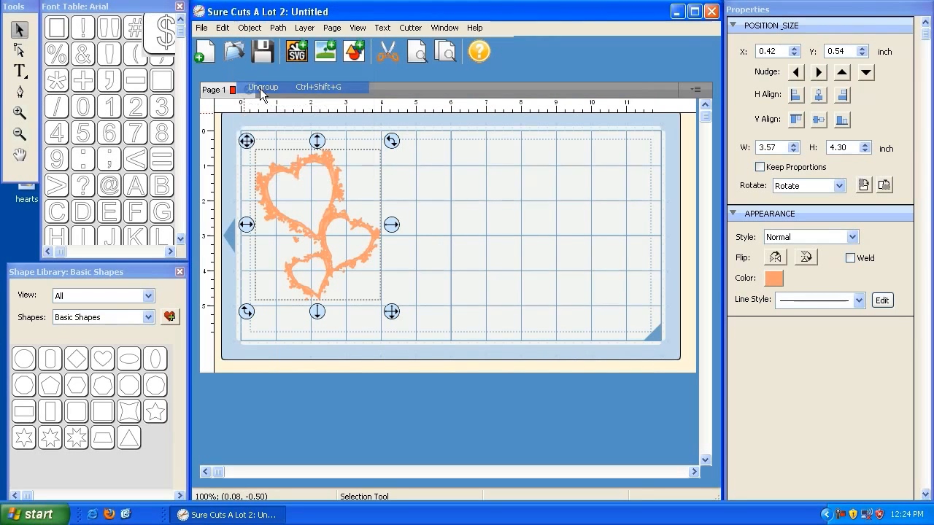
key("s")
left_click(336, 214)
left_click_drag(342, 214, 399, 284)
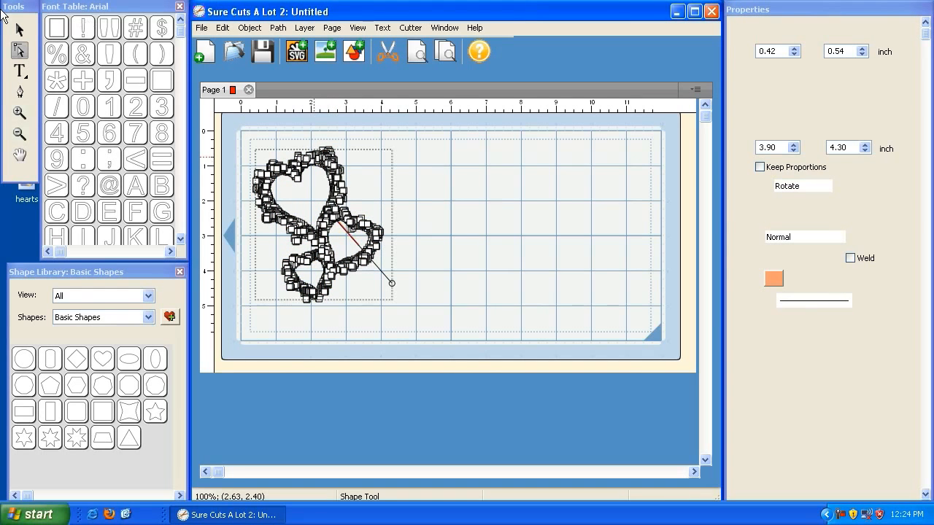
Select the traced hearts as a whole object and delete them from the mat
left_click(20, 29)
left_click(314, 177)
key("Delete")
Load the hearts image into a new autotrace and preview it with Despeckle set to 99
left_click(321, 51)
left_click(357, 120)
double_click(378, 201)
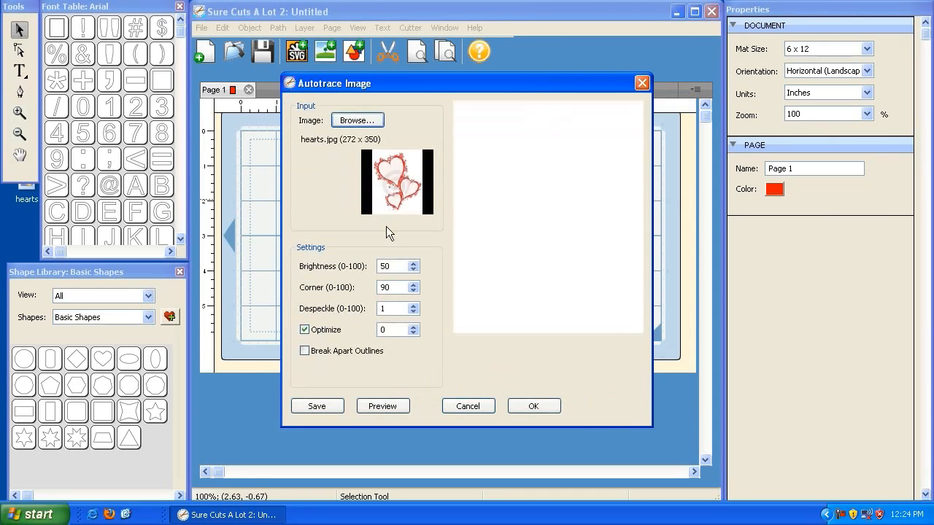
double_click(399, 310)
type("99")
left_click(371, 406)
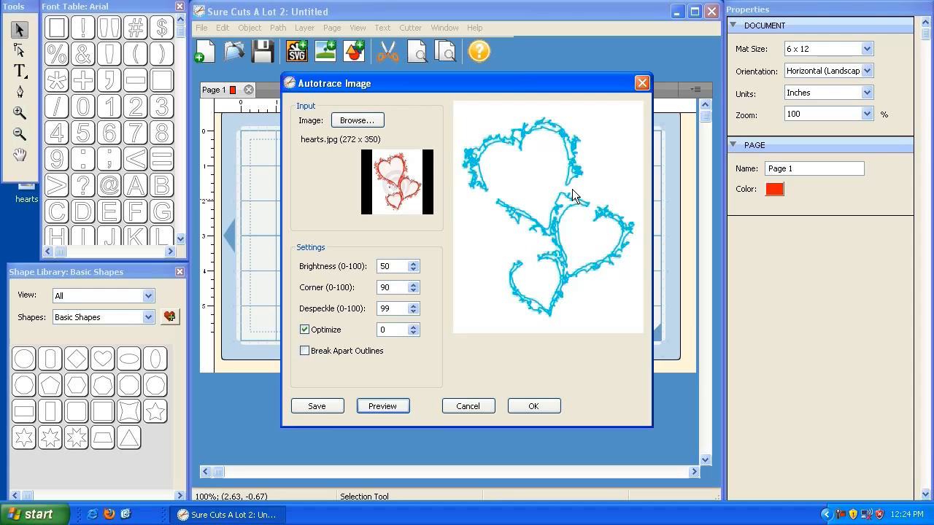
Set Despeckle back to 1 and preview the hearts trace again
left_click_drag(380, 309, 422, 319)
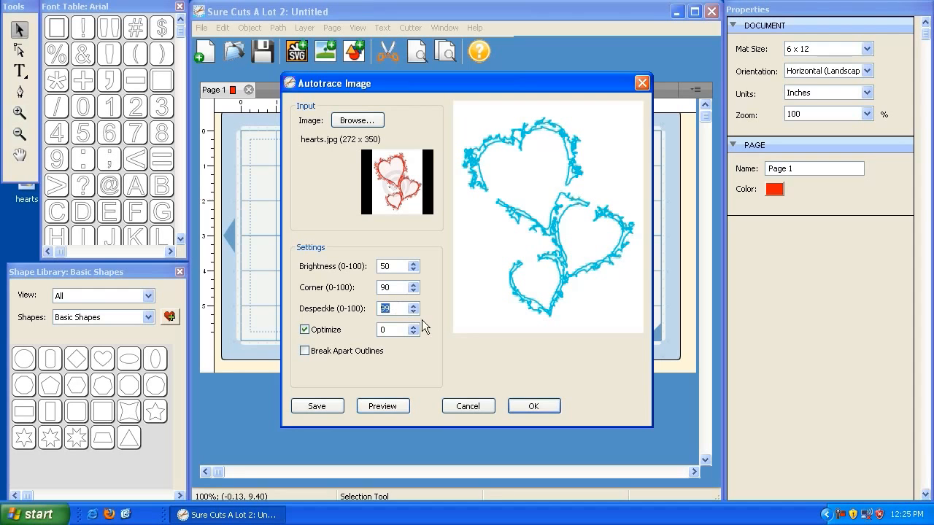
type("1")
left_click(390, 408)
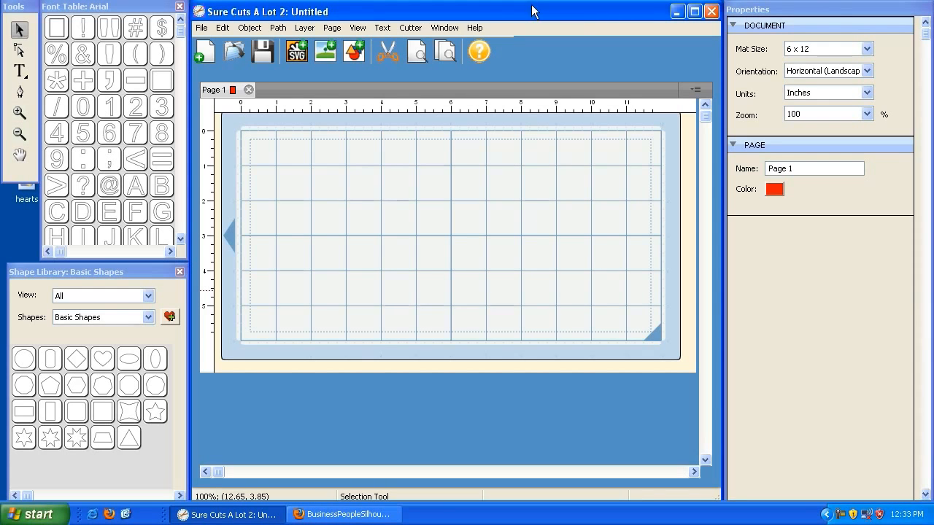
Show the Layers window and return focus to the main document
left_click(447, 28)
left_click(452, 44)
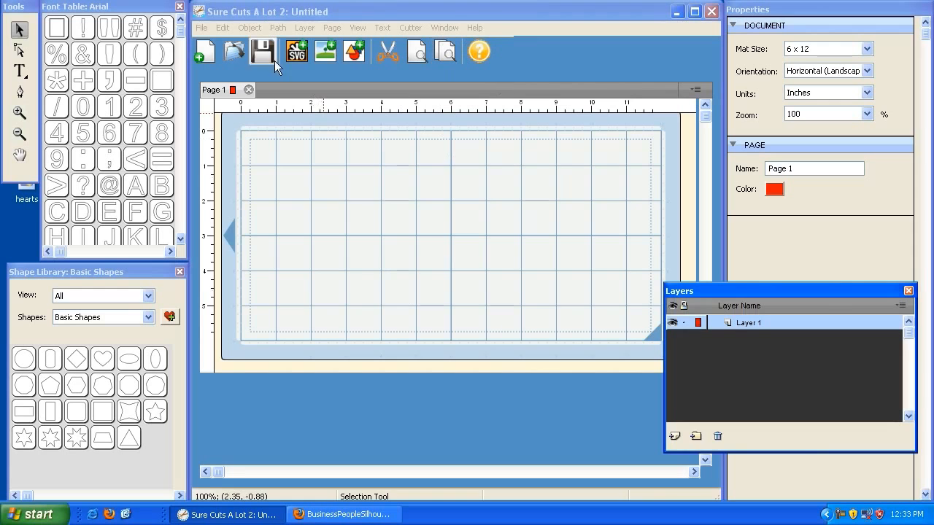
left_click(283, 14)
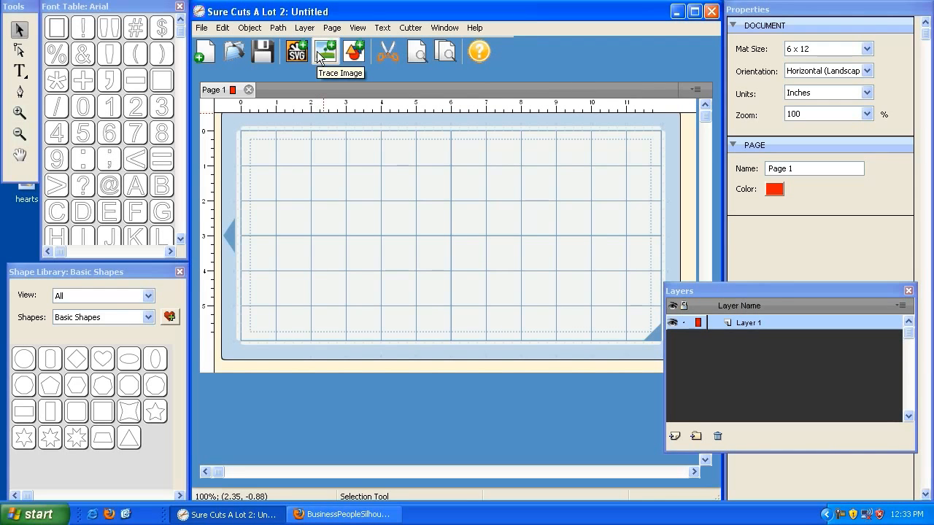
Start a new autotrace and load the people image from the Desktop
left_click(199, 30)
left_click(232, 118)
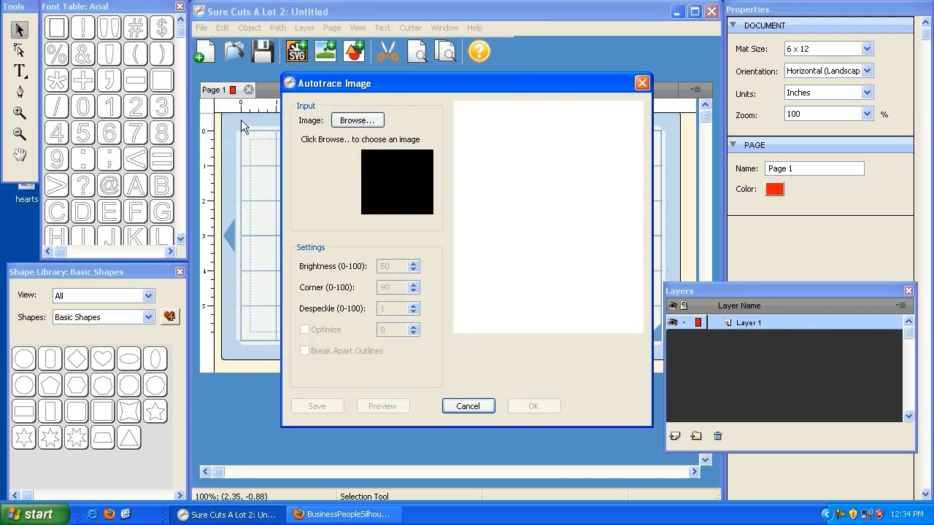
left_click(353, 121)
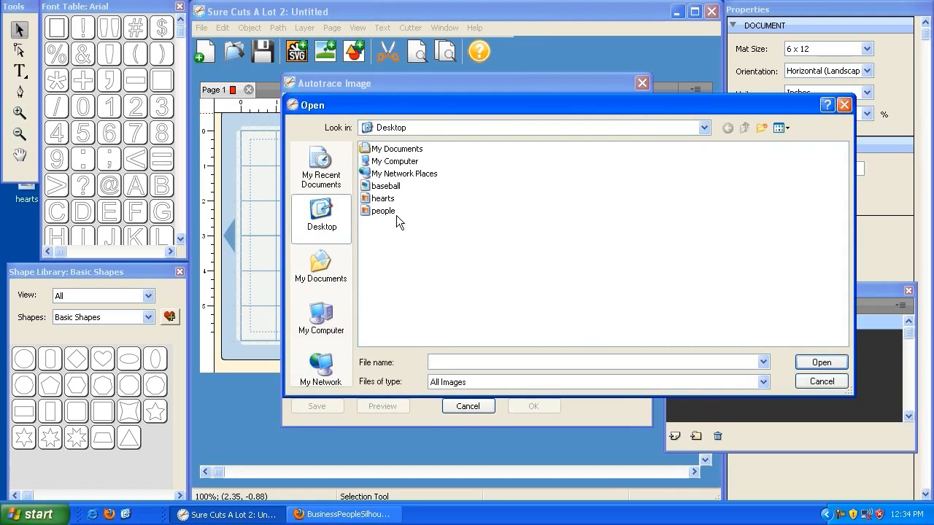
double_click(383, 211)
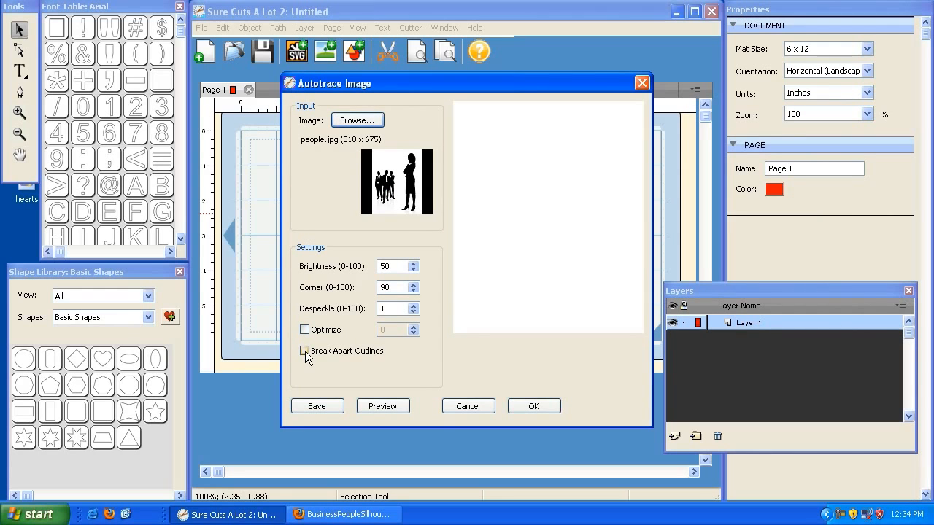
Enable Break Apart Outlines for the people trace, preview it and add it to the mat
left_click(306, 354)
left_click(389, 407)
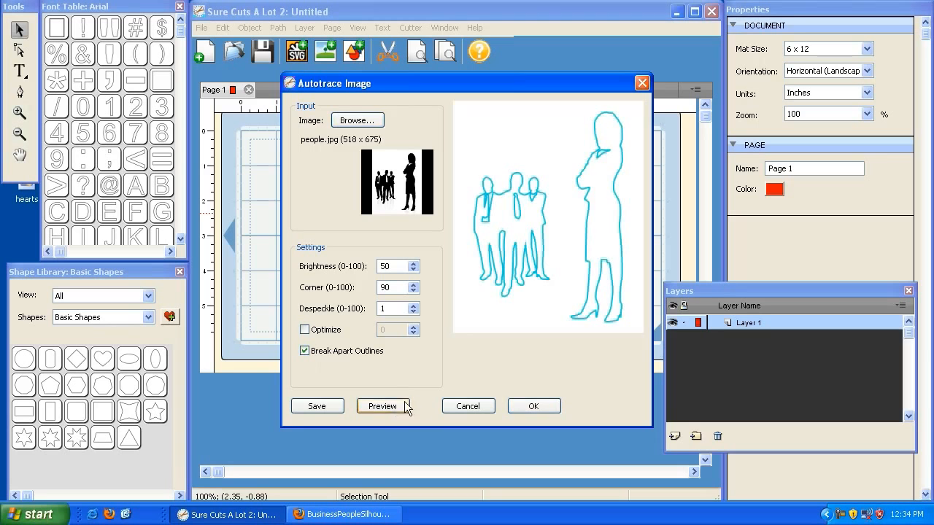
left_click(519, 406)
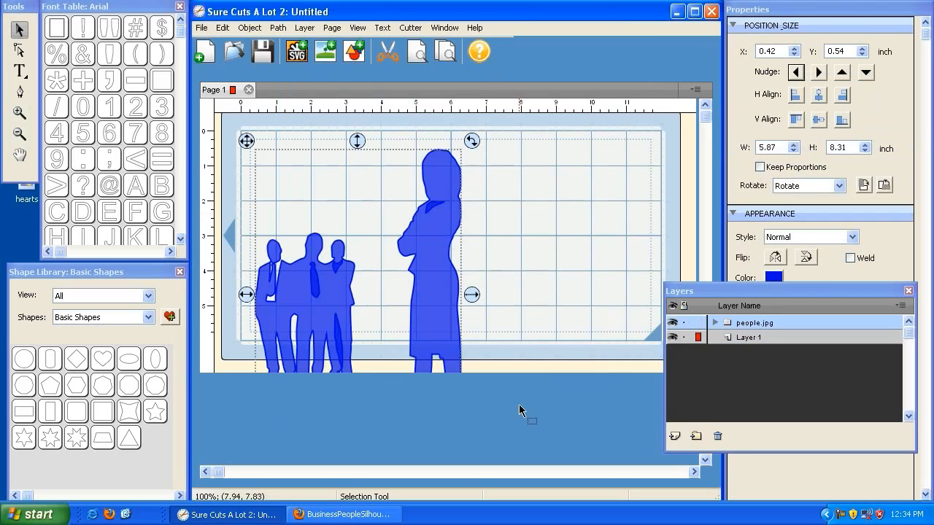
Expand the people.jpg layer group and hide layers _1 and _2 to see which shapes they hold
left_click_drag(741, 289, 706, 224)
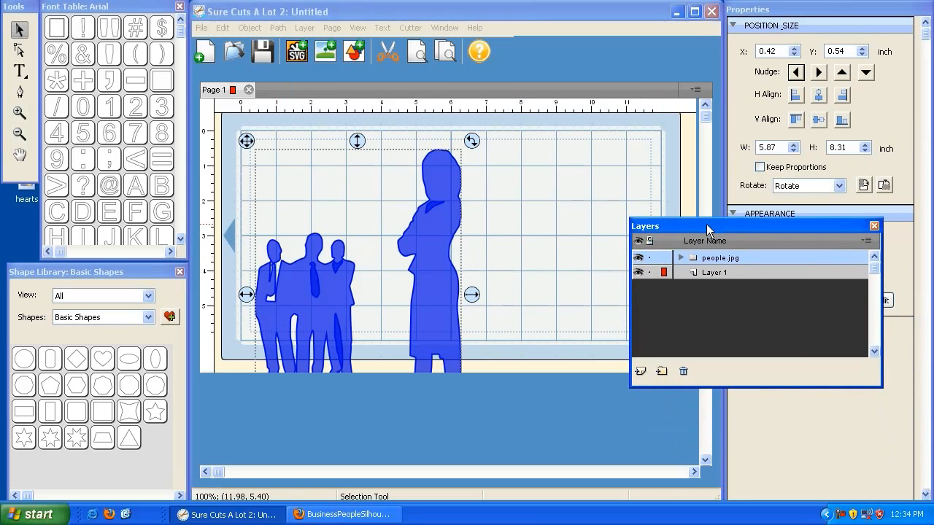
left_click(680, 258)
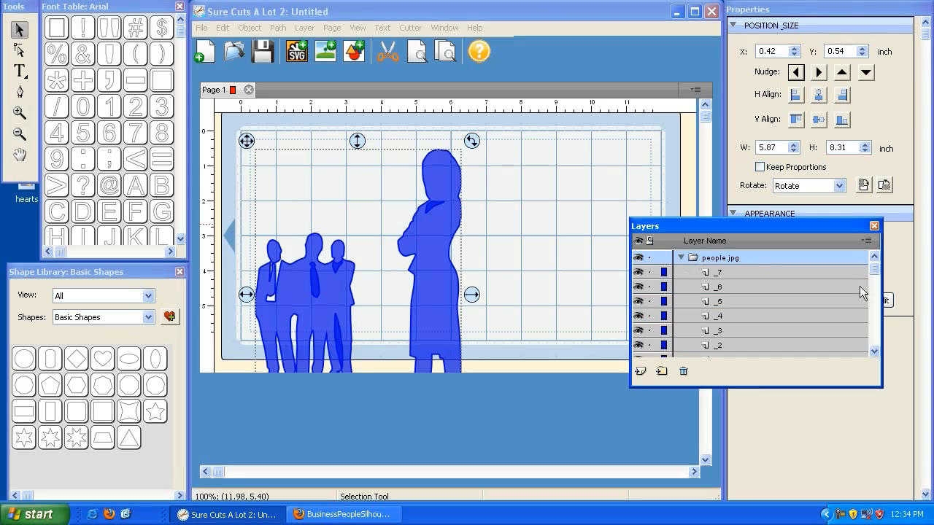
left_click_drag(878, 279, 875, 334)
left_click(639, 332)
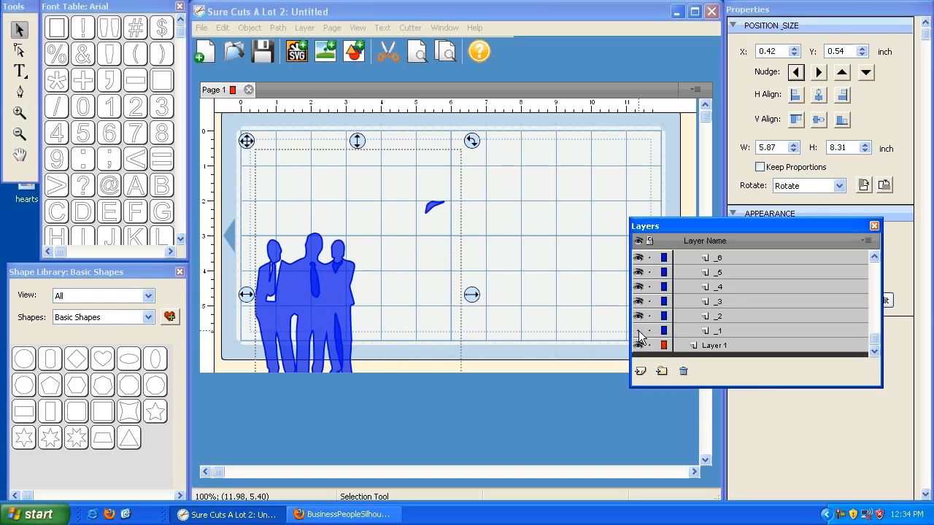
left_click(639, 331)
left_click(638, 331)
left_click(639, 316)
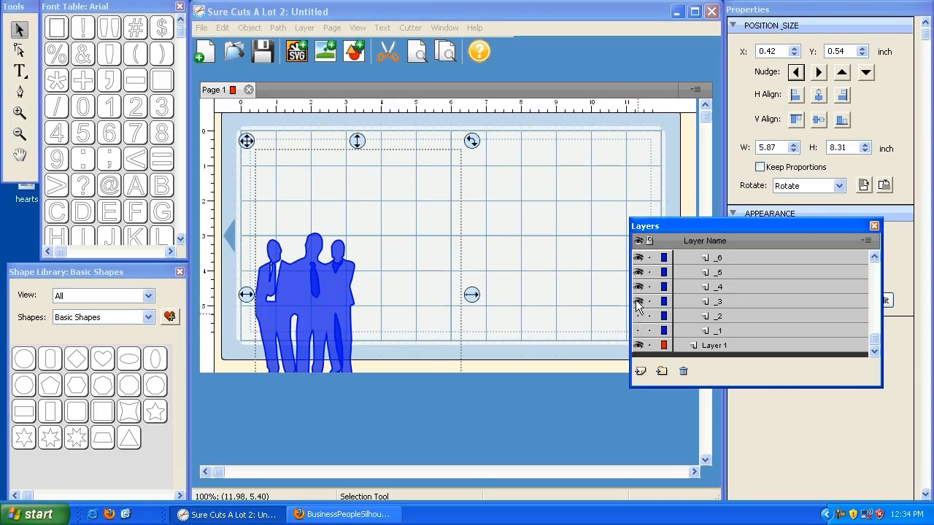
Hide layer _3 and show layers _1 and _2 again, toggling _2 to check the woman's collar shape
left_click(639, 302)
left_click(638, 330)
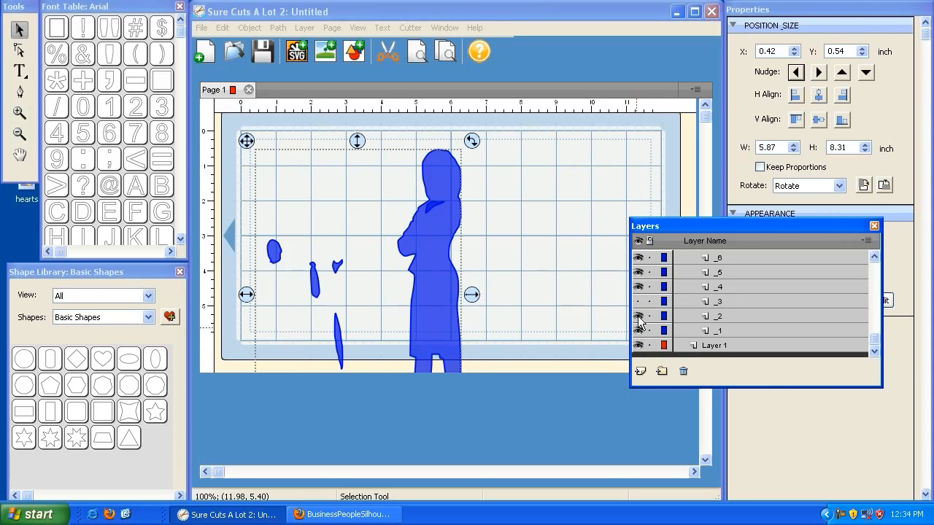
left_click(639, 331)
left_click(639, 330)
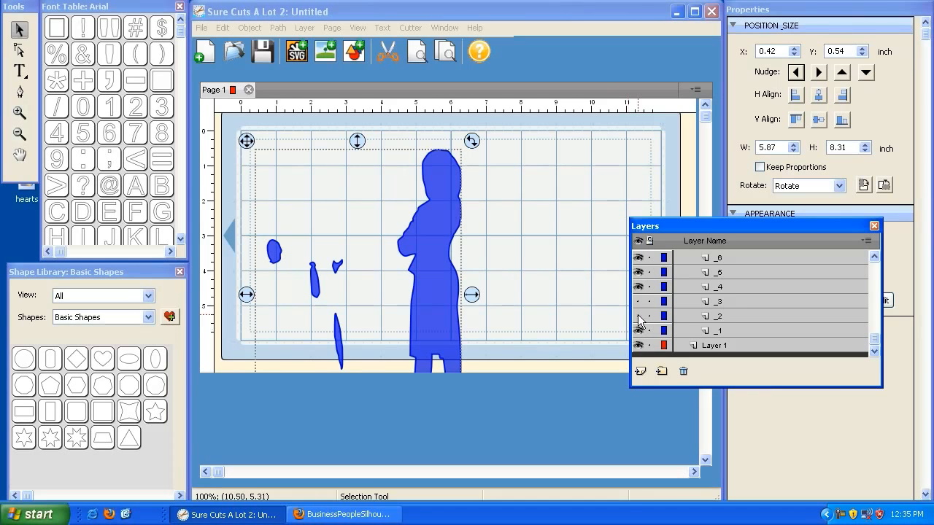
left_click(639, 317)
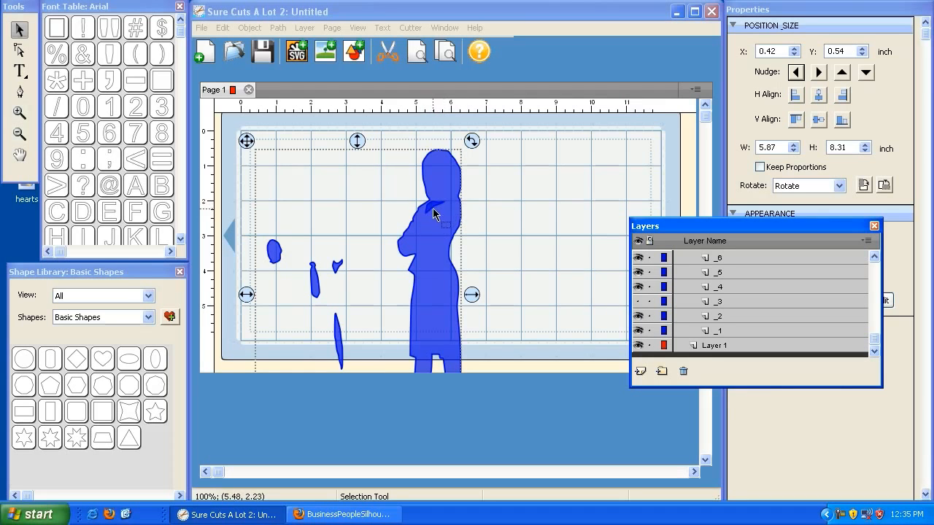
Toggle the visibility of layer _3 to check the outline of the three men
left_click(637, 302)
left_click(637, 302)
left_click(638, 302)
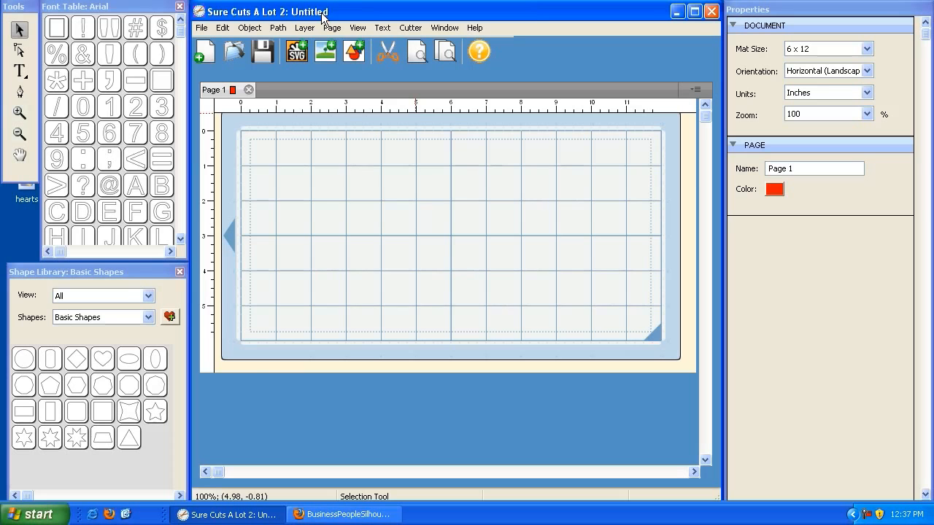
Start a new autotrace of the baseball image from the Desktop and preview the outline
left_click(325, 57)
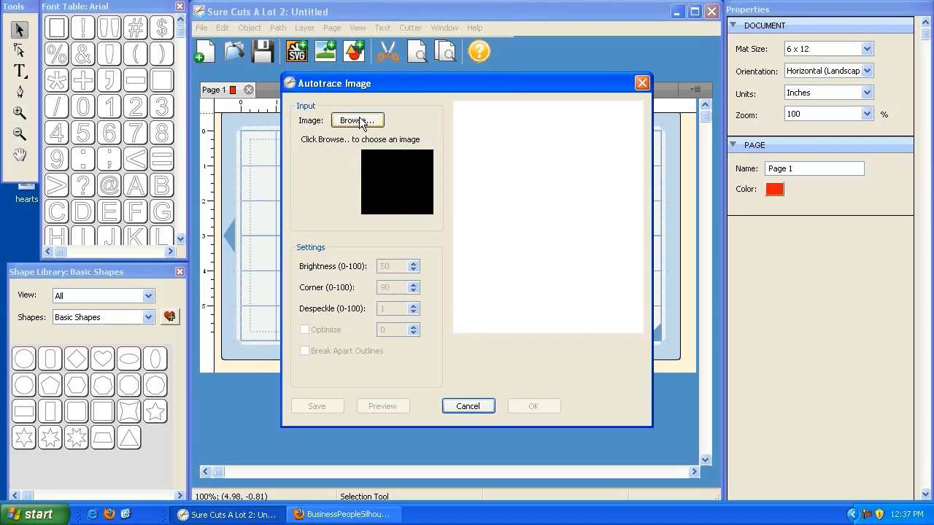
left_click(358, 121)
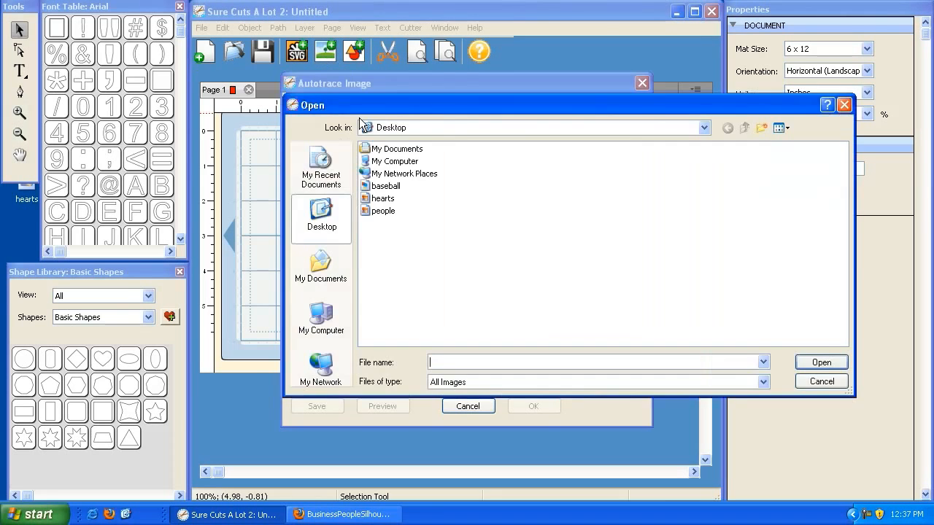
double_click(384, 187)
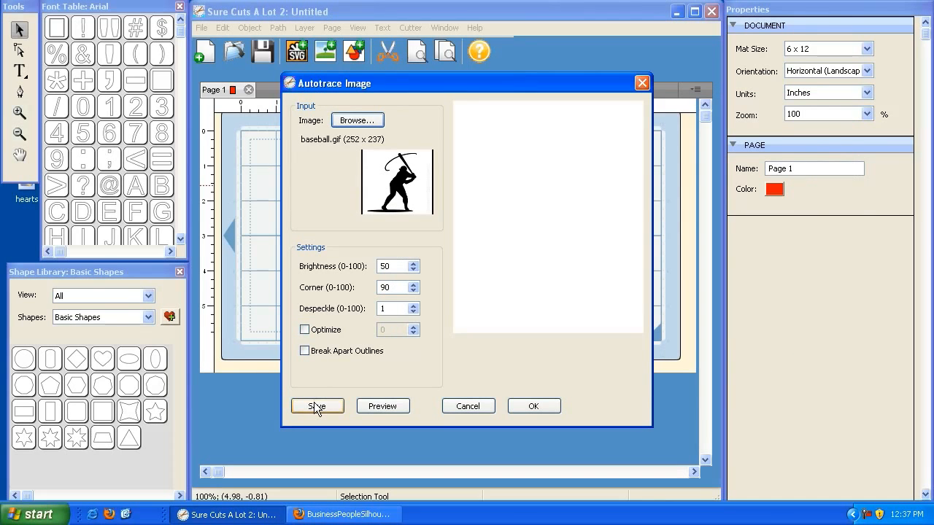
left_click(383, 406)
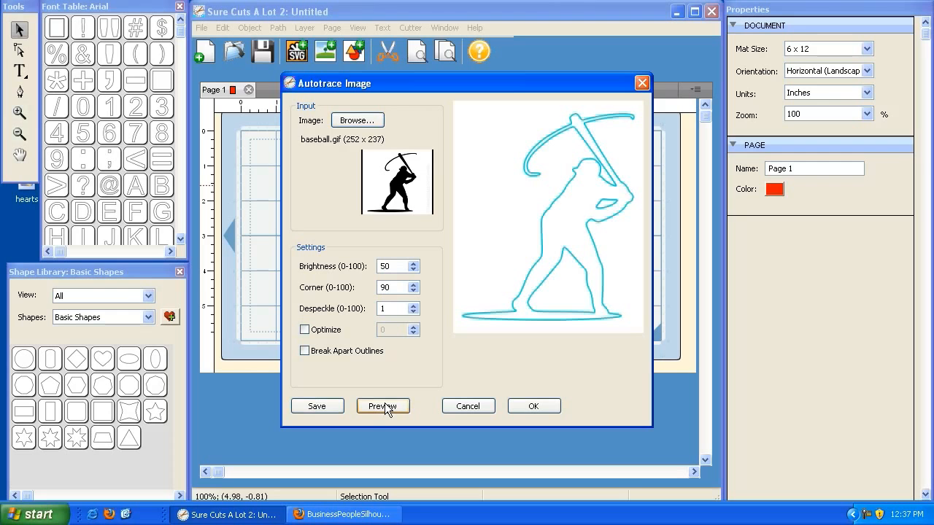
Save the baseball trace to the Desktop as an SVG named baseballplayer and leave the autotrace without placing it on the mat
left_click(318, 406)
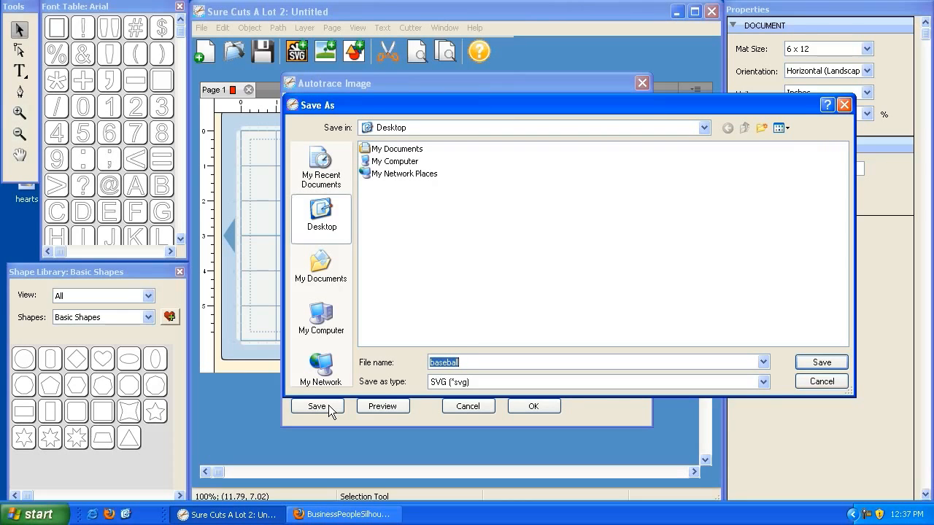
key("Right")
type("player")
left_click(462, 384)
left_click(463, 385)
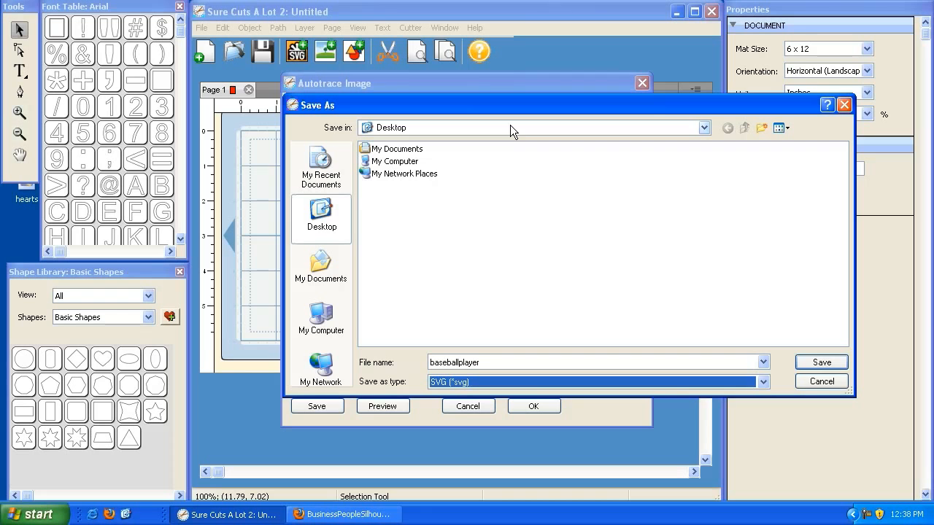
left_click(819, 363)
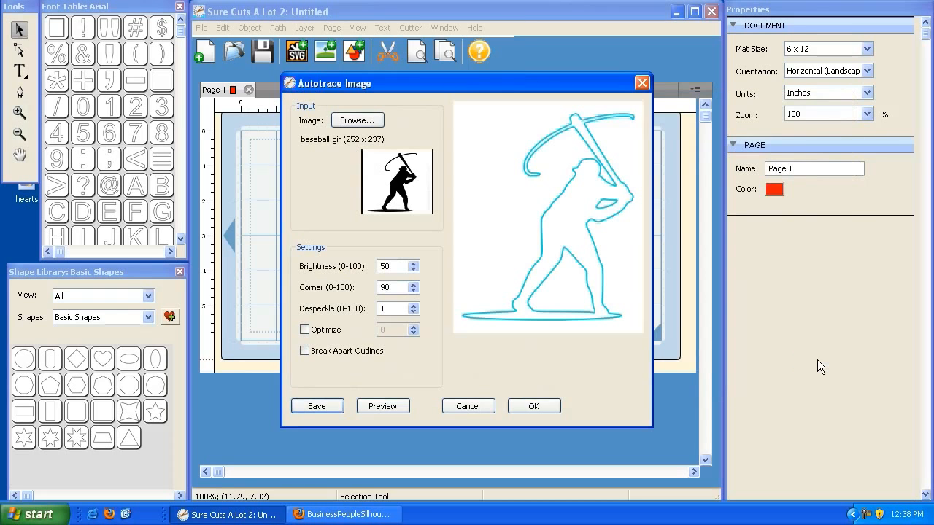
left_click(483, 406)
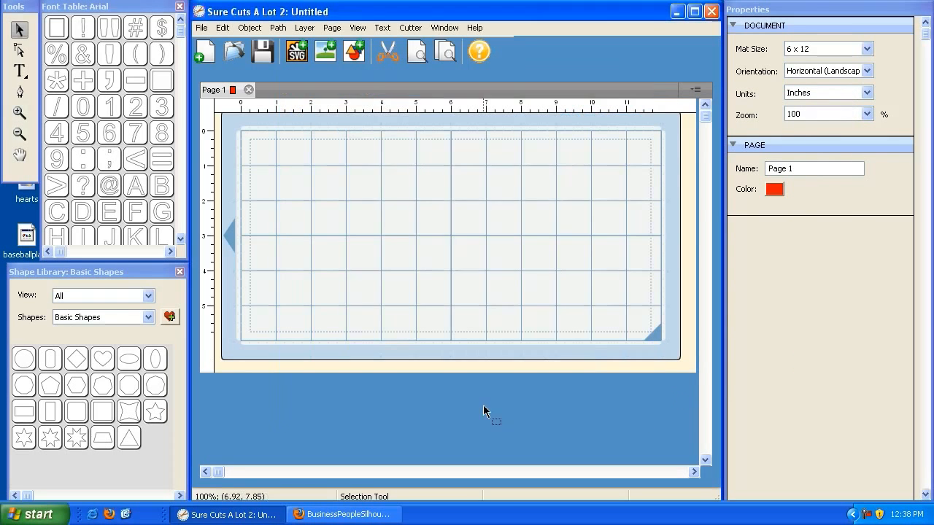
Import baseballplayer.svg from the Desktop and move the figure on the mat to about X 1.25, Y 0.56 inch
left_click(294, 53)
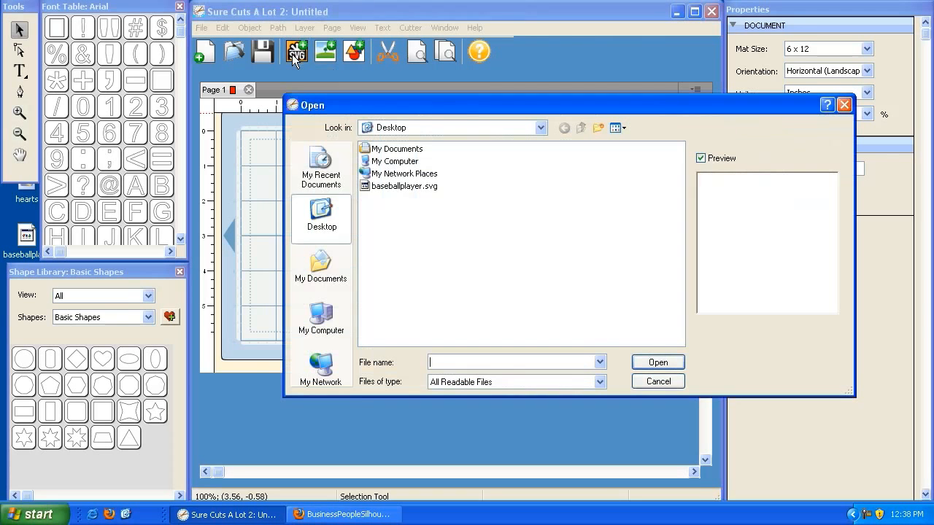
left_click(398, 188)
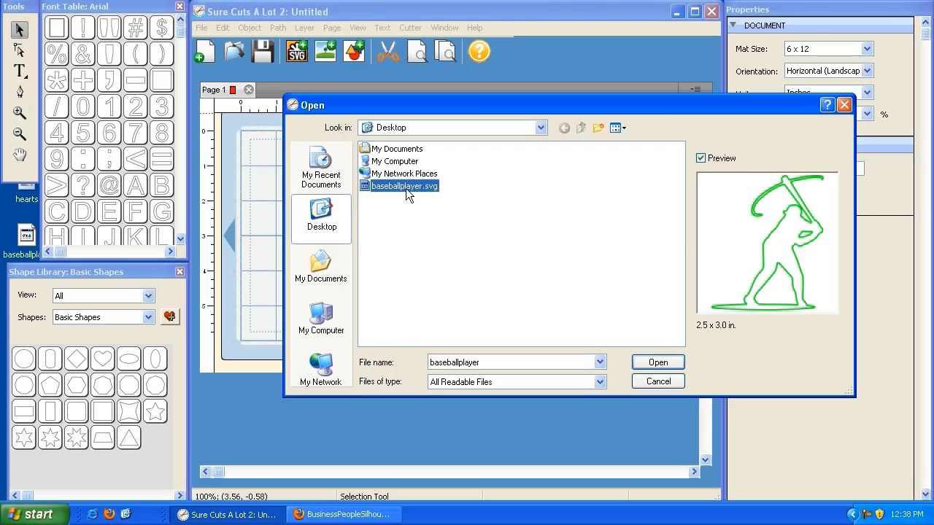
left_click(656, 363)
left_click_drag(241, 131, 278, 144)
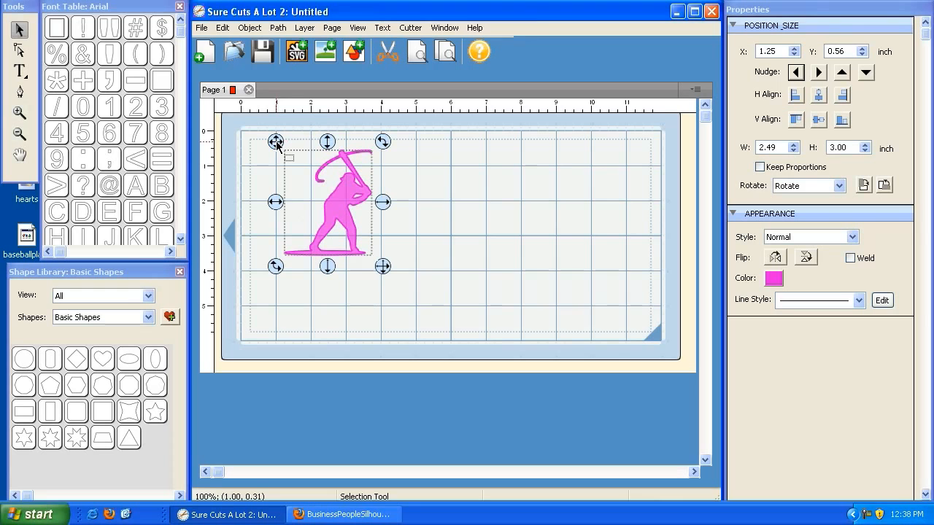